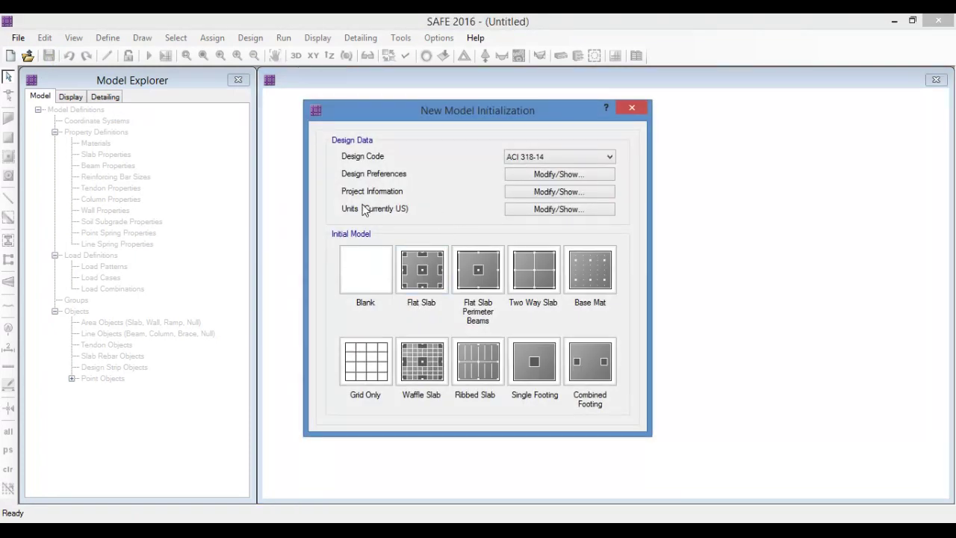
Initialize a grid-only model with the ACI 318-14 design code and metric default units
left_click(555, 159)
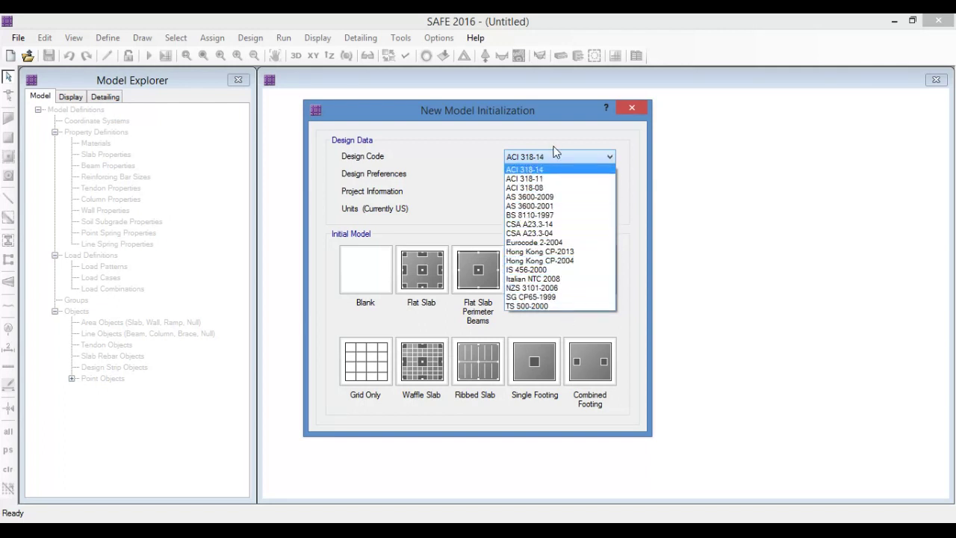
left_click(556, 179)
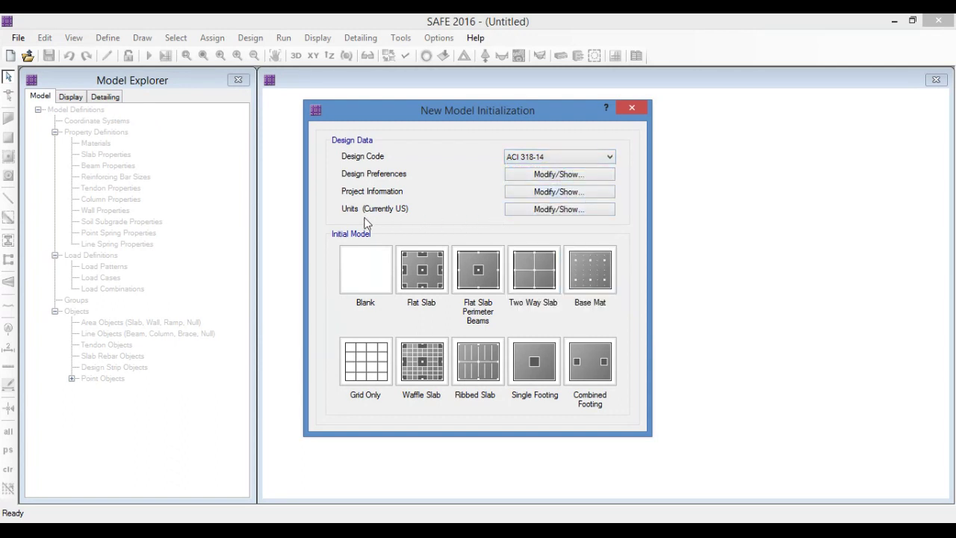
left_click(549, 209)
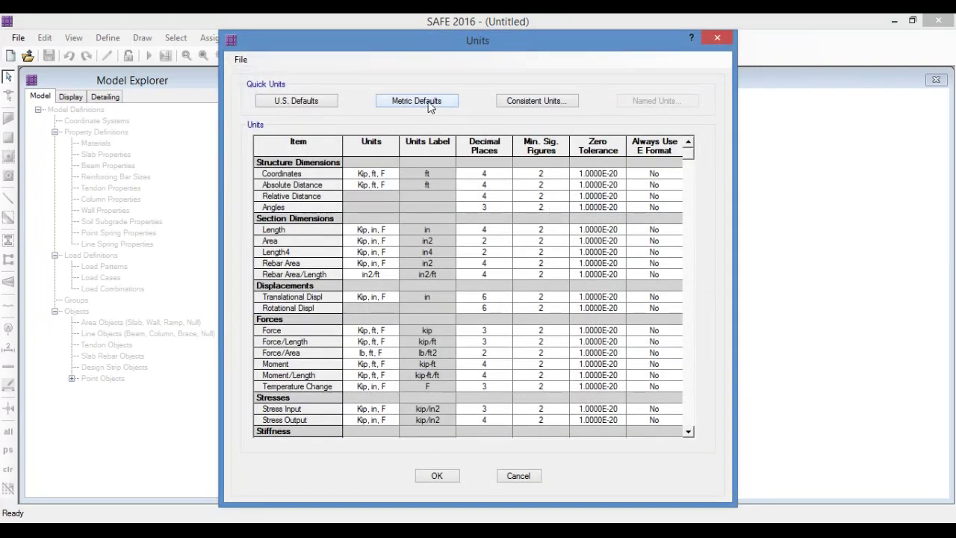
left_click(430, 106)
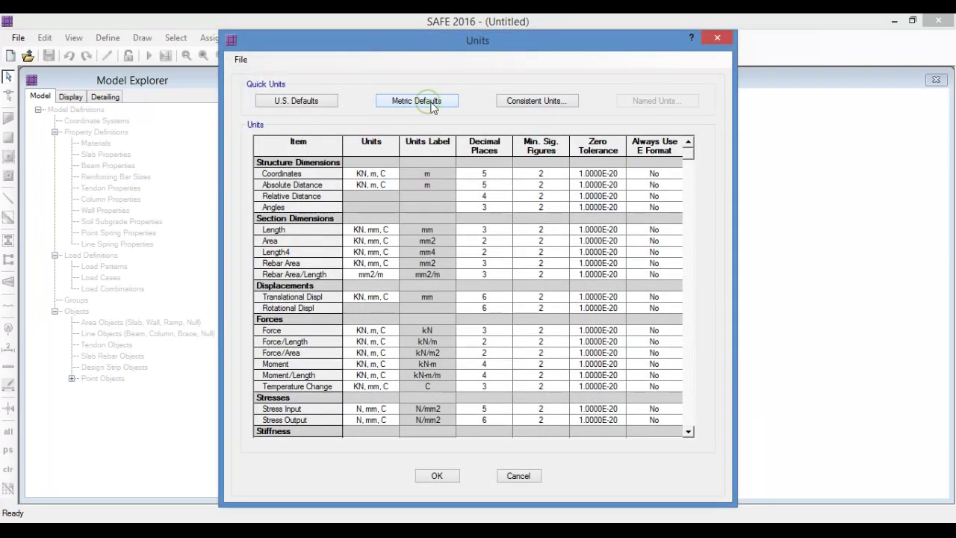
left_click(437, 476)
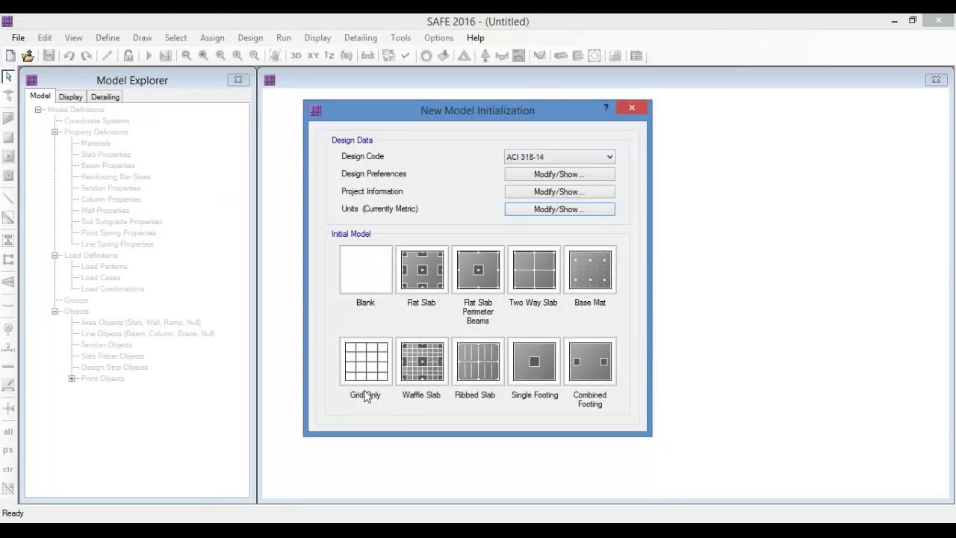
left_click(360, 365)
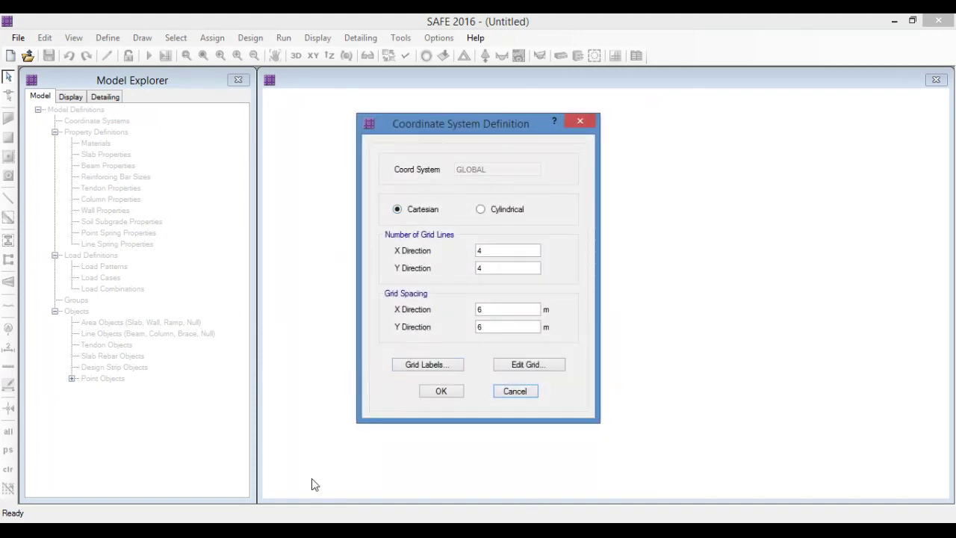
Check the pile raft plan dimensions in the pile cap drawing in AutoCAD, and return to SAFE
left_click(312, 527)
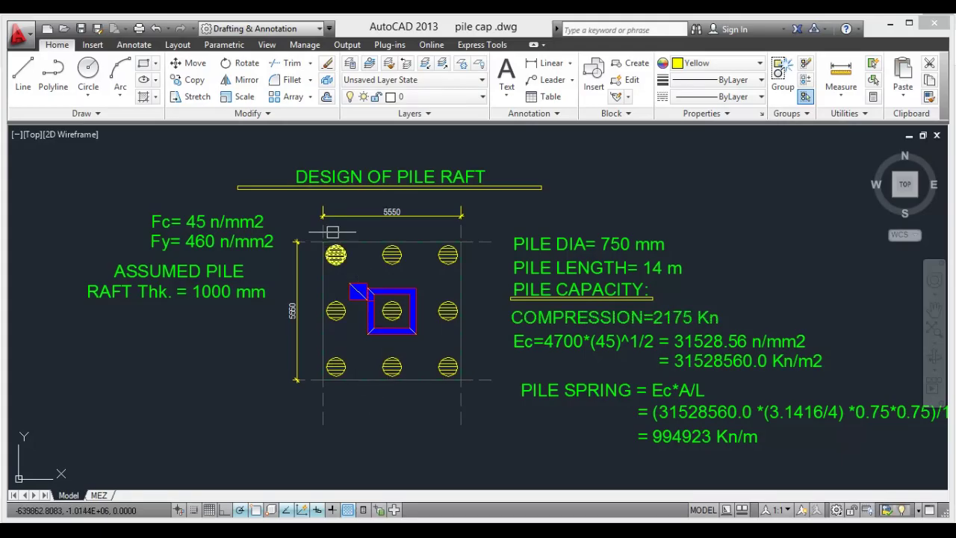
scroll(336, 255, "up", 2)
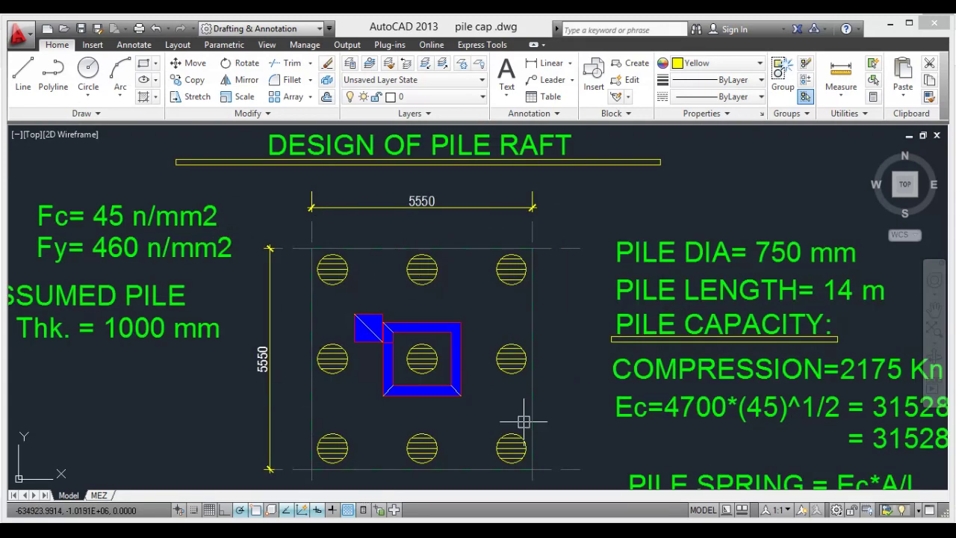
mouse_move(404, 523)
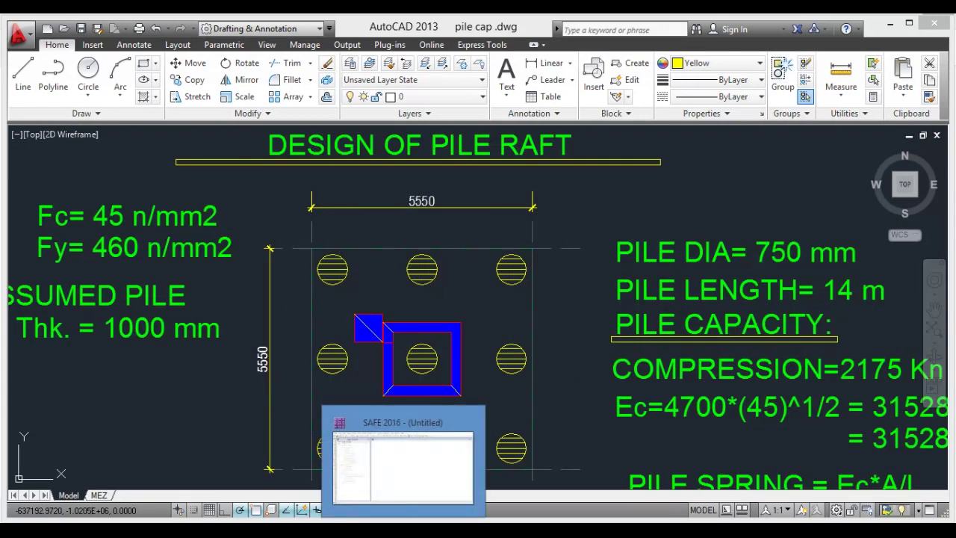
left_click(403, 463)
Define the grid with 2 lines and 5.55 m spacing in both the X and Y directions
double_click(484, 252)
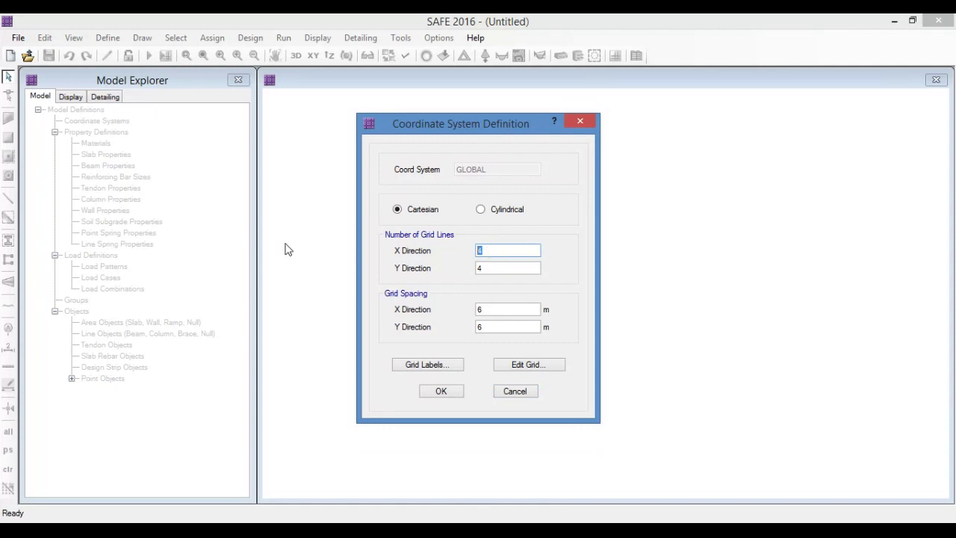
type("2")
double_click(482, 267)
type("2")
double_click(489, 311)
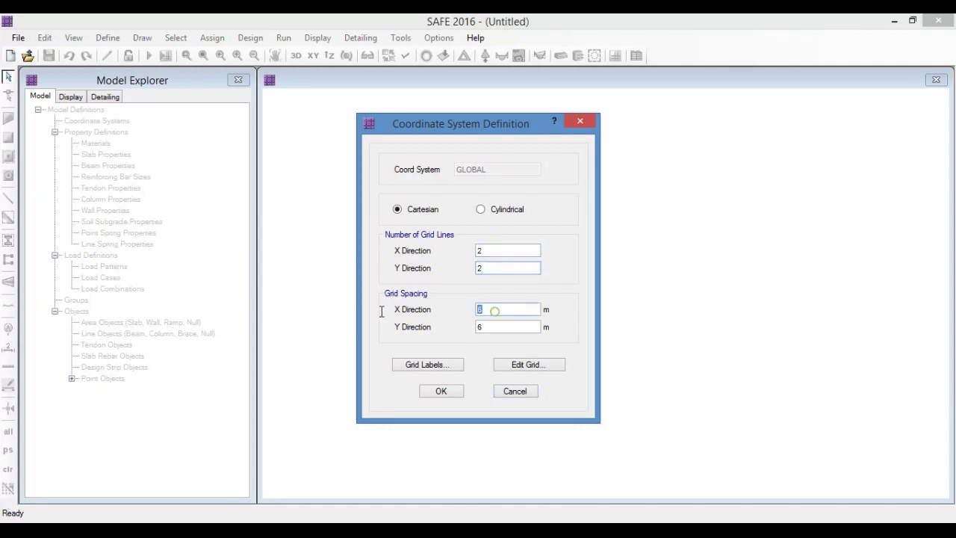
type("5")
double_click(509, 327)
type("5.55")
Set the story height below to 0 m and above to 3 m in the GLOBAL coordinate system, and create the grid
left_click(521, 365)
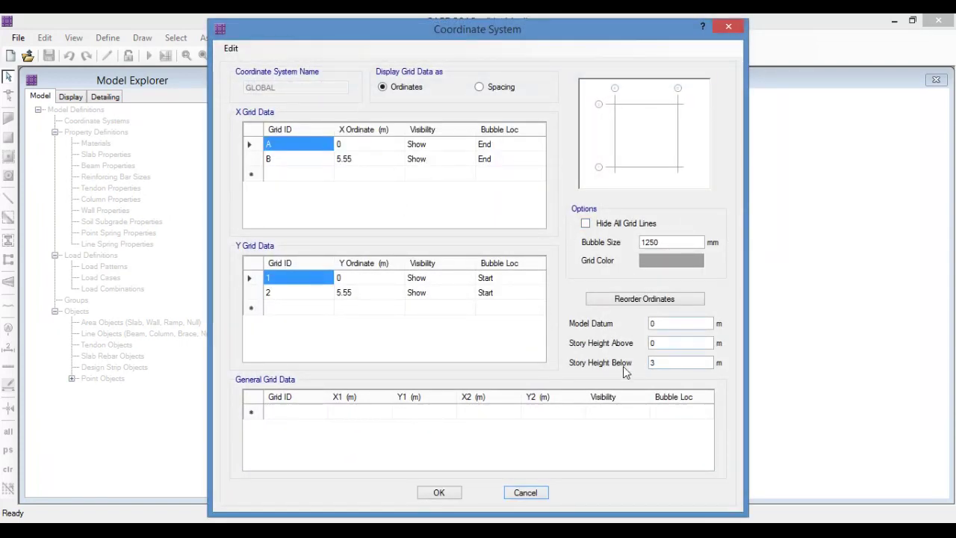
left_click_drag(668, 363, 560, 364)
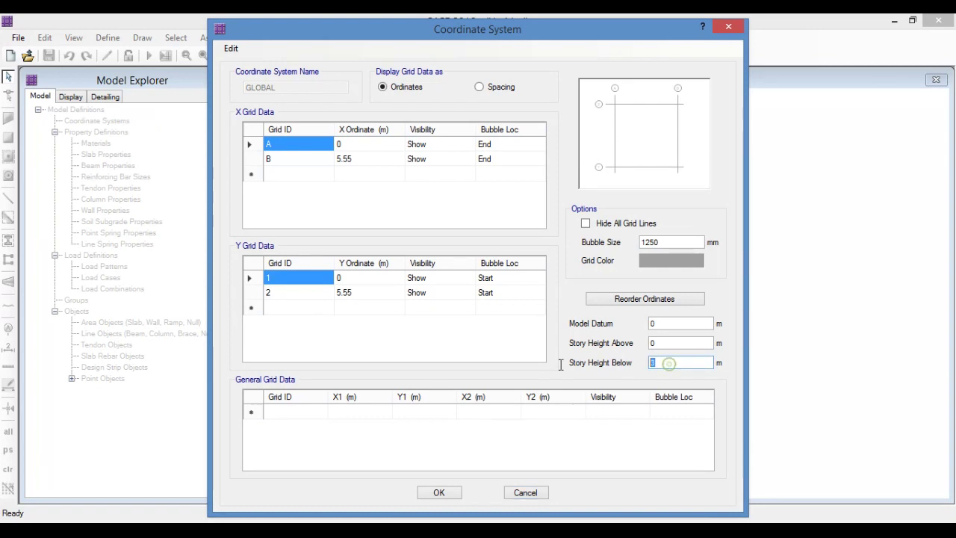
type("0")
left_click_drag(672, 343, 557, 351)
type("3")
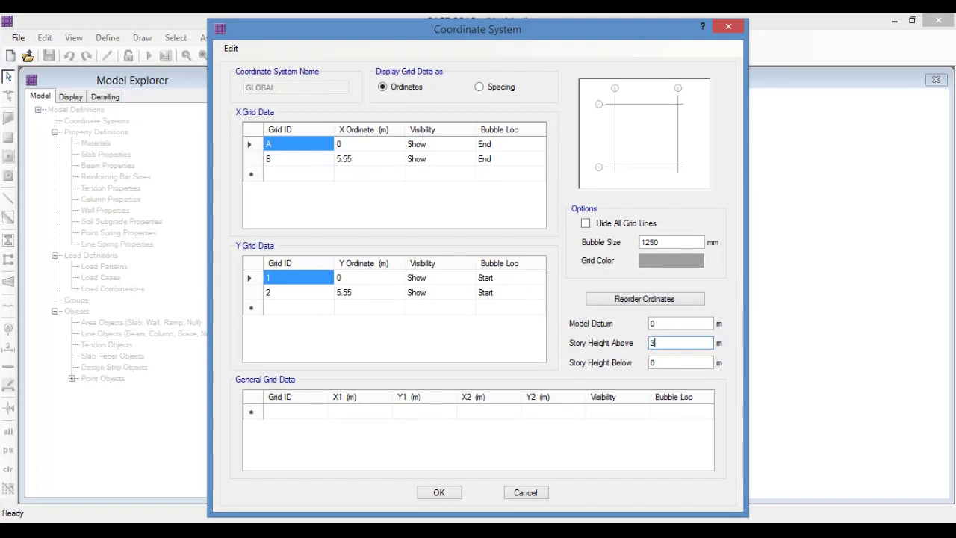
left_click(439, 494)
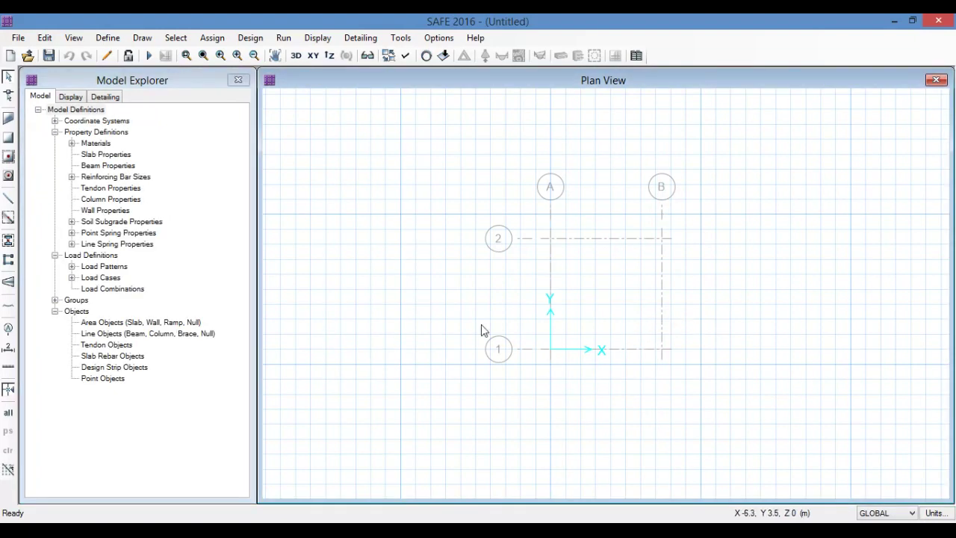
Hide the horizon background in the plan view through the display options
scroll(738, 303, "up", 2)
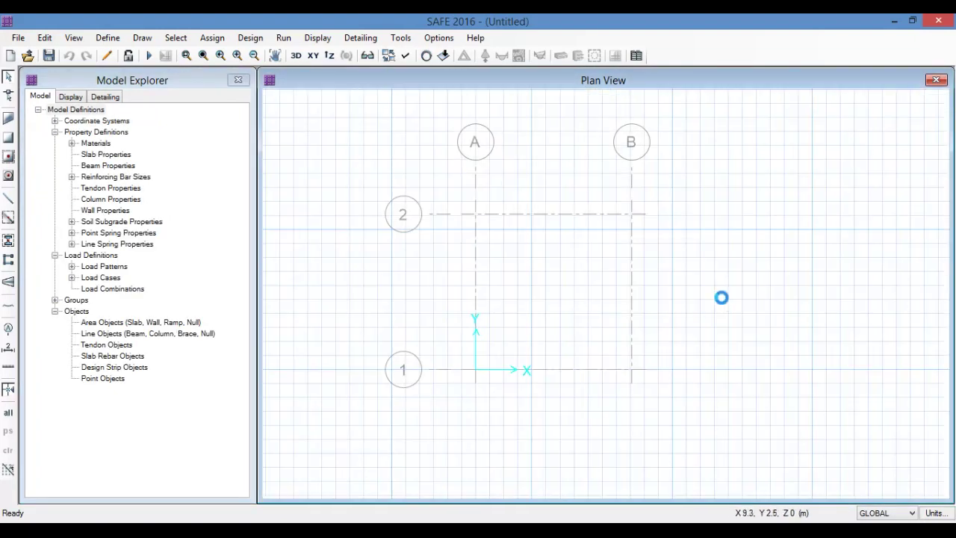
left_click(400, 59)
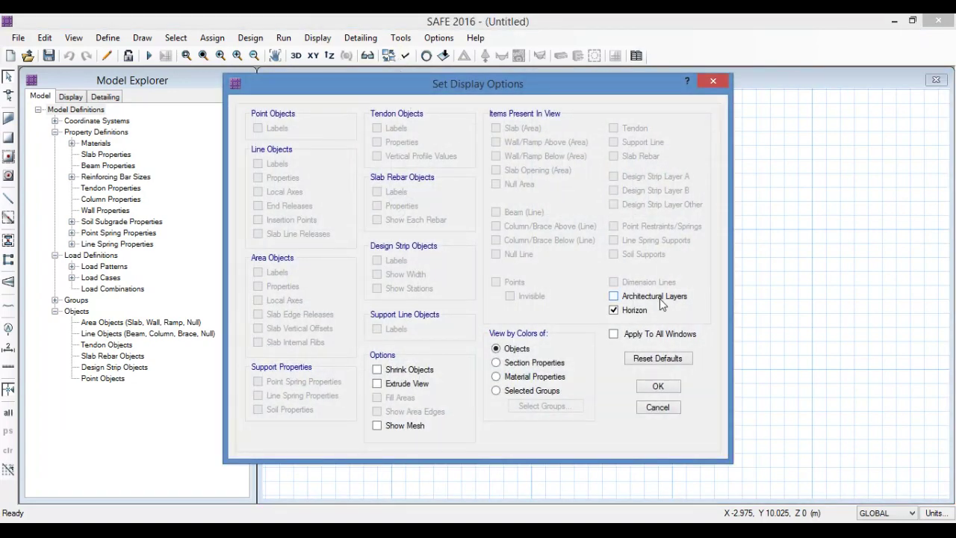
left_click(614, 310)
left_click(658, 387)
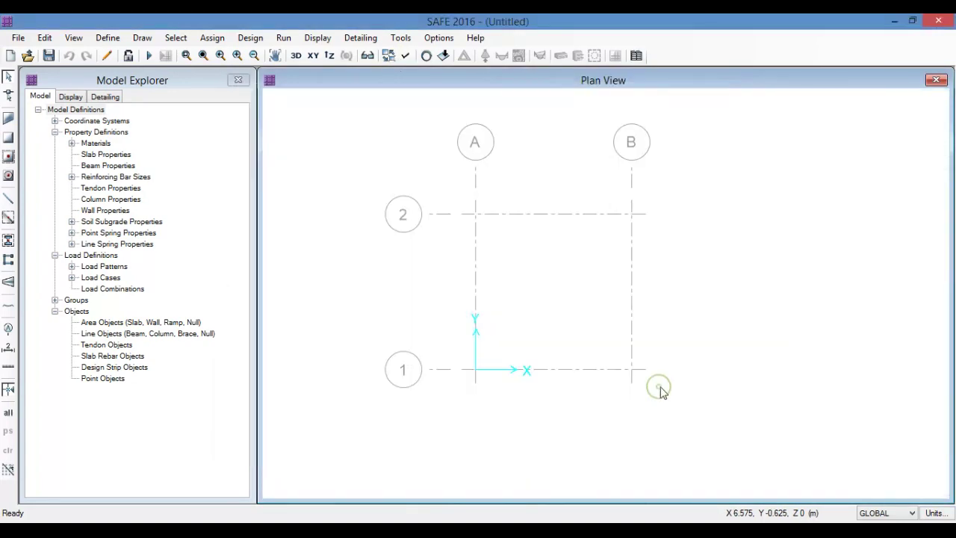
scroll(456, 292, "up", 2)
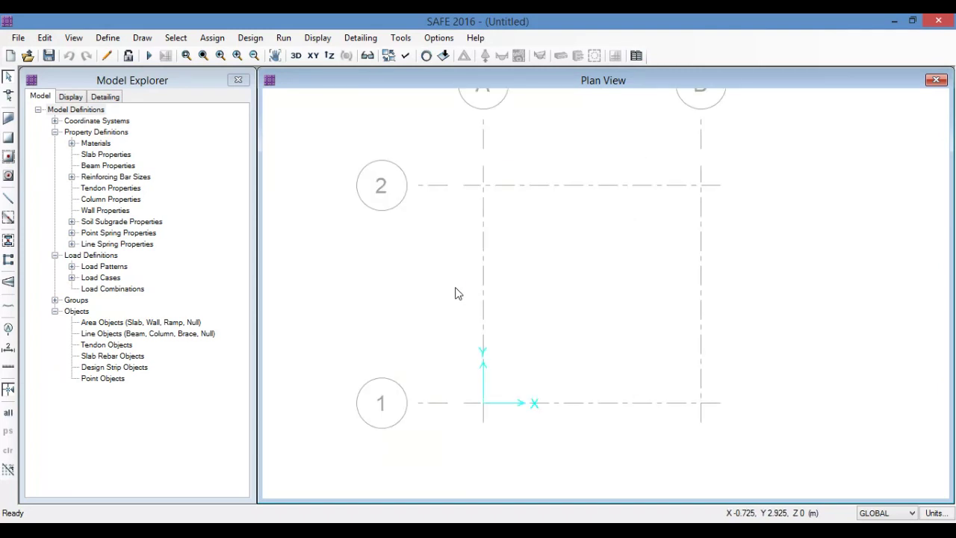
scroll(454, 292, "down", 1)
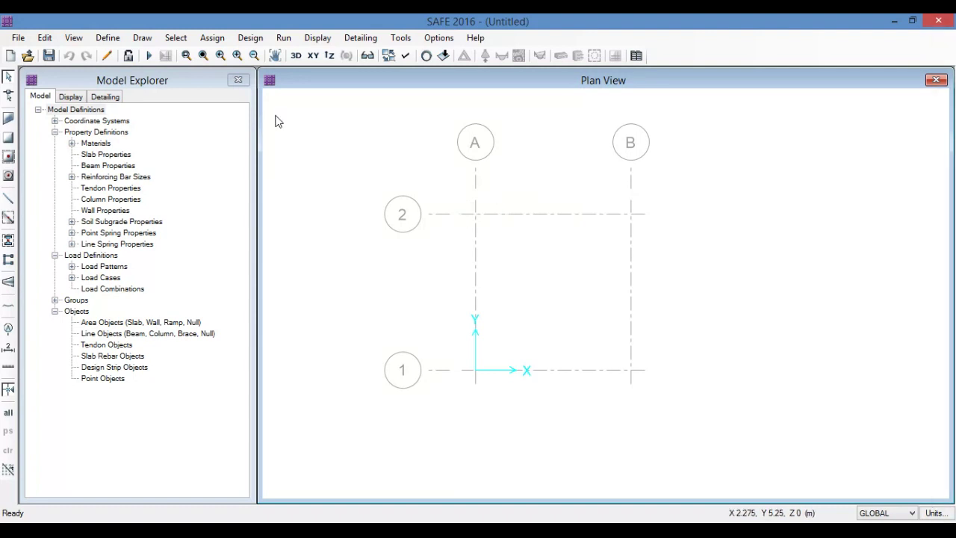
Add a copy of the CSAC30 concrete material and name it Fc 45
left_click(108, 39)
left_click(148, 54)
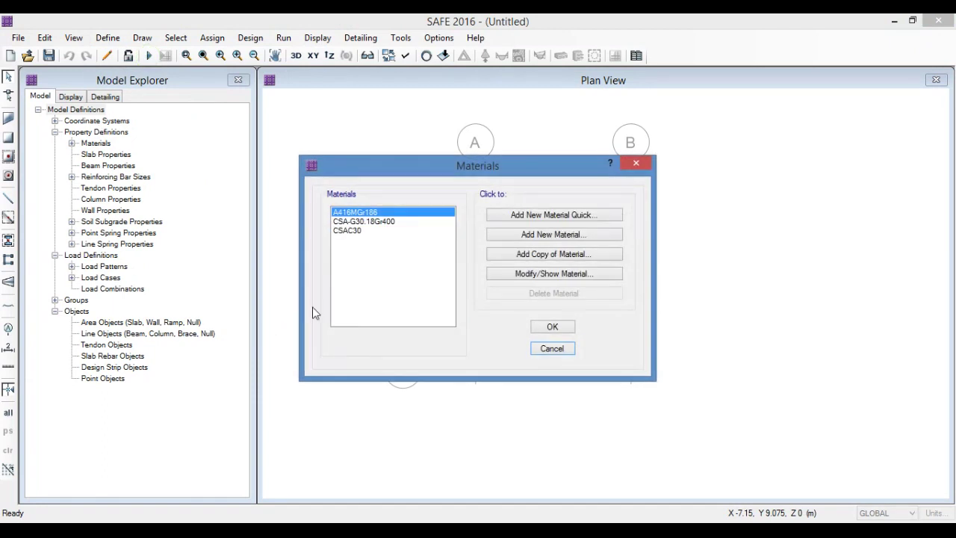
left_click(351, 232)
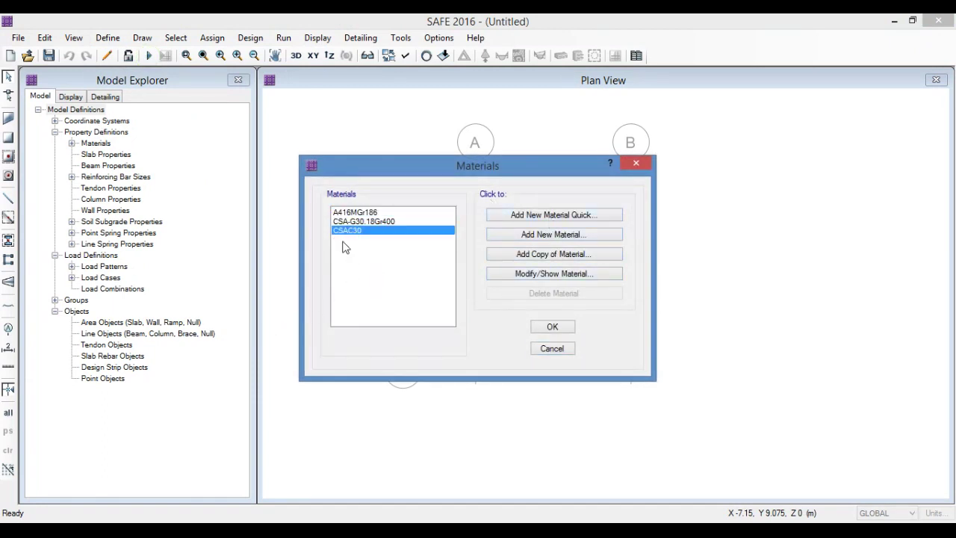
left_click(561, 256)
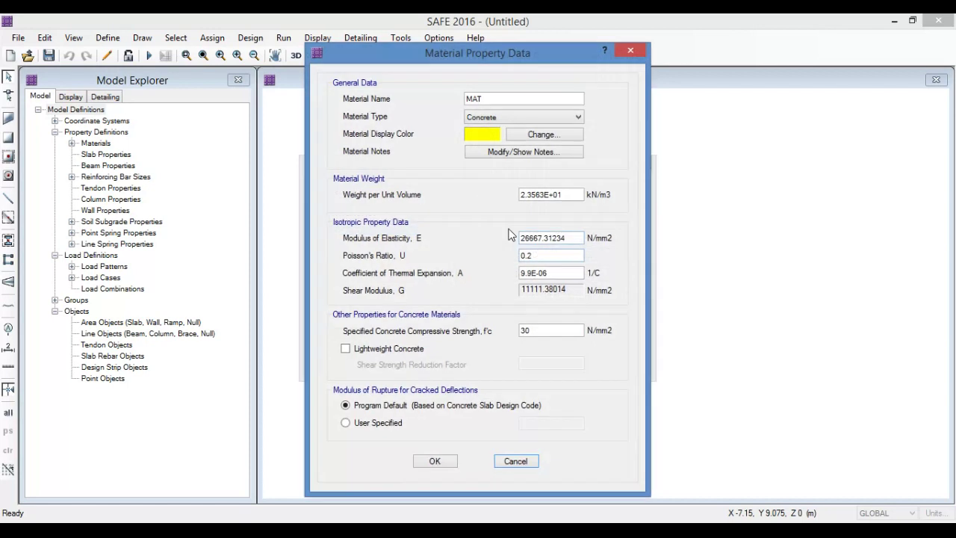
double_click(505, 100)
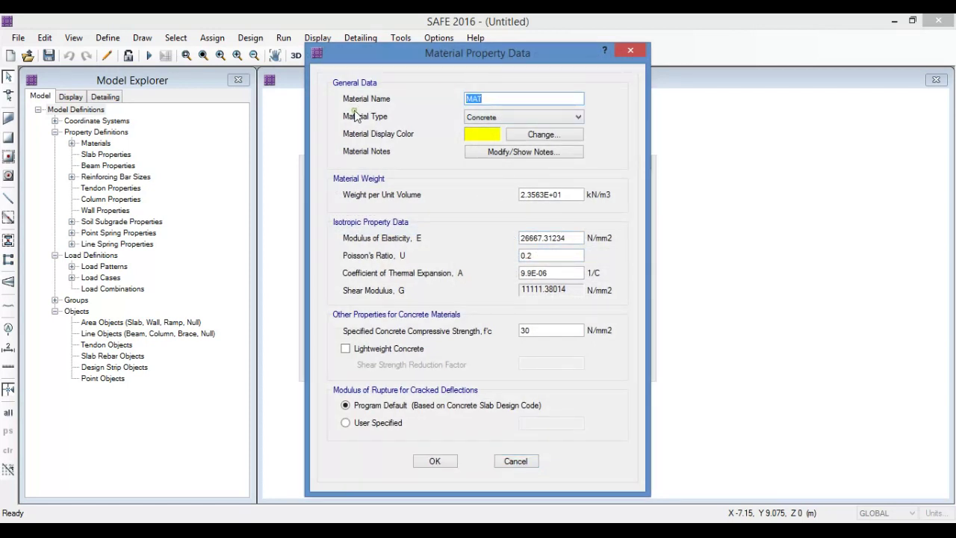
type("Fc 45")
Give the Fc 45 concrete a modulus of elasticity of =4700*(45)^.5 and a compressive strength of 45 N/mm2
left_click_drag(576, 238, 520, 238)
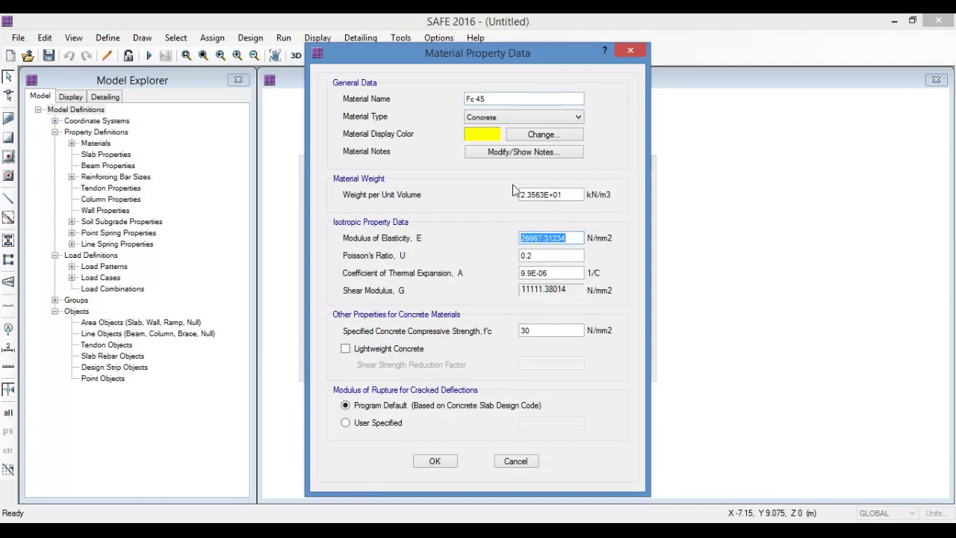
type("=4700*(45)^.5")
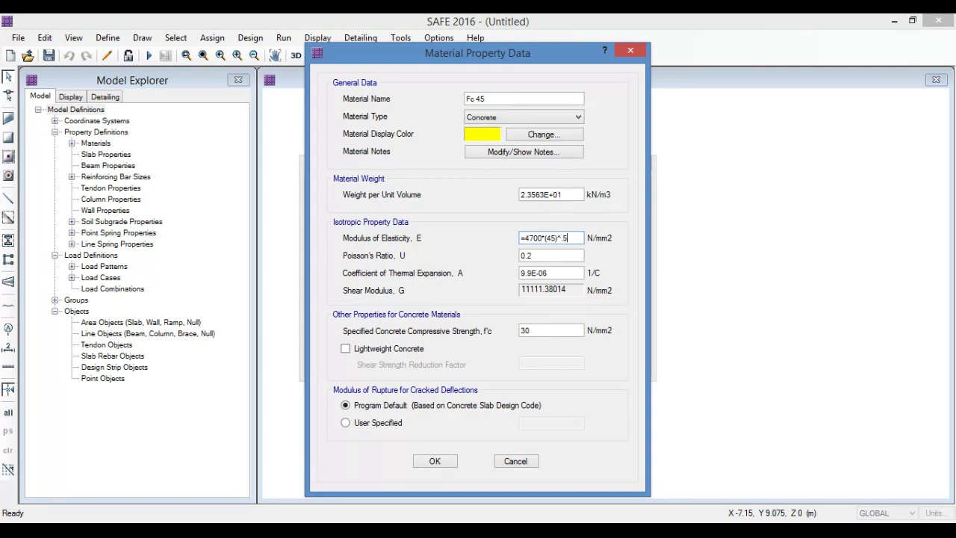
key("Return")
left_click(538, 330)
double_click(538, 329)
type("45")
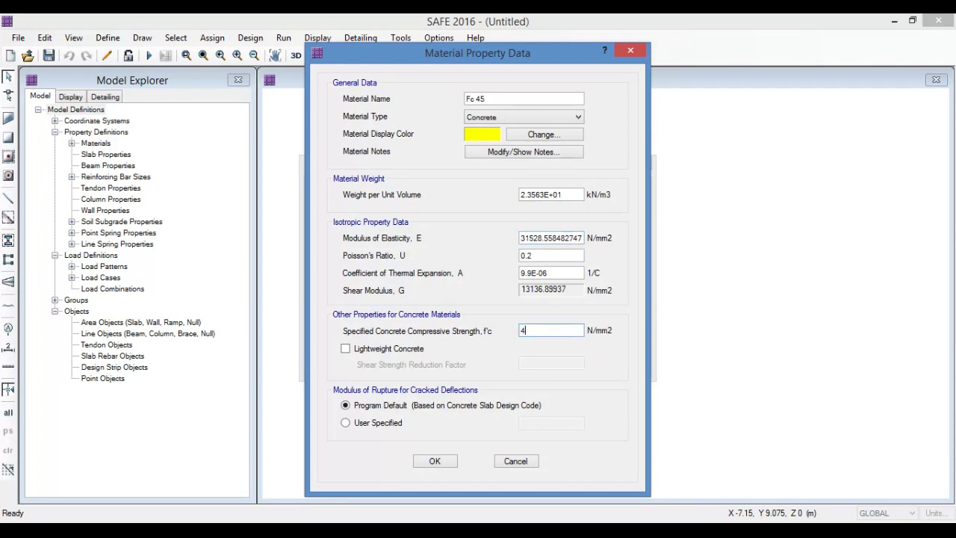
left_click(447, 465)
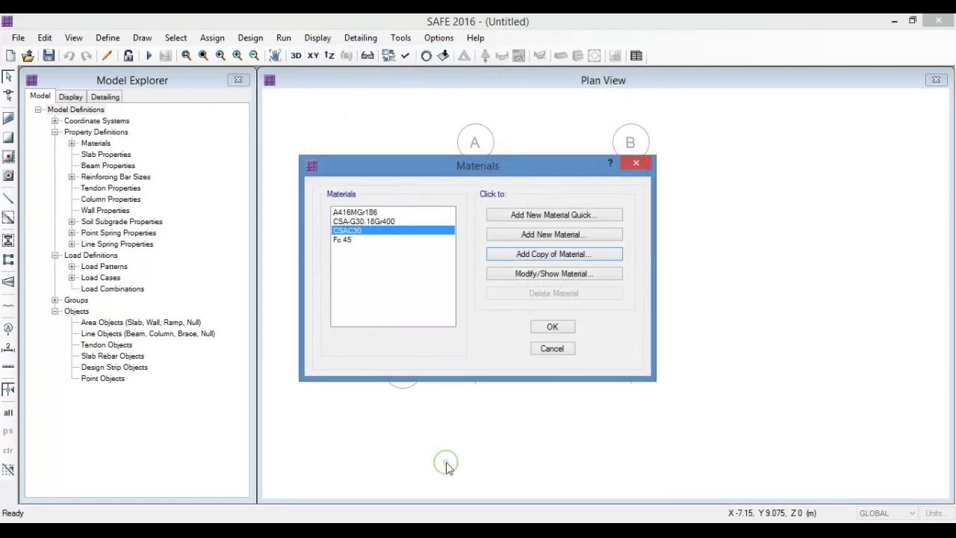
Add a copy of the CSA-G30.18Gr400 rebar material and name it Fy 460
left_click(381, 222)
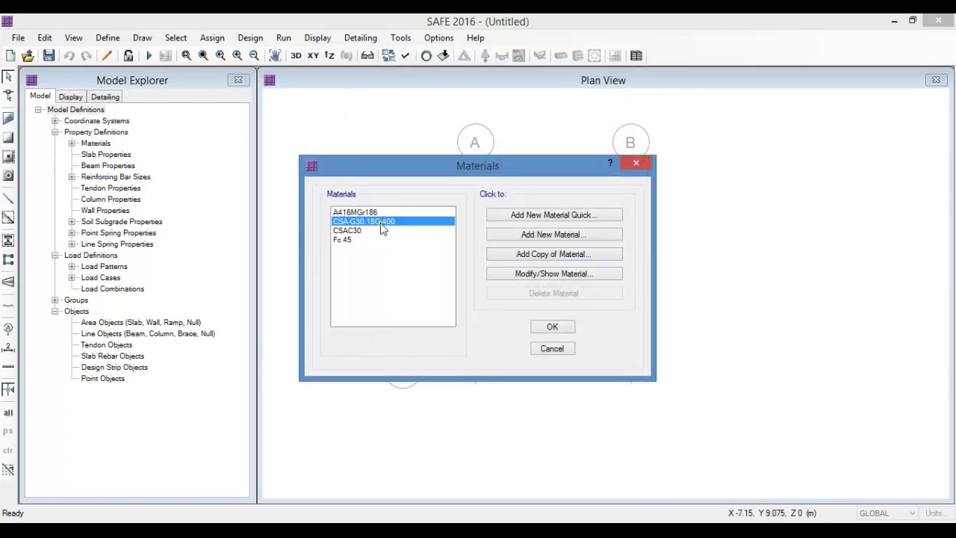
left_click(561, 254)
double_click(503, 99)
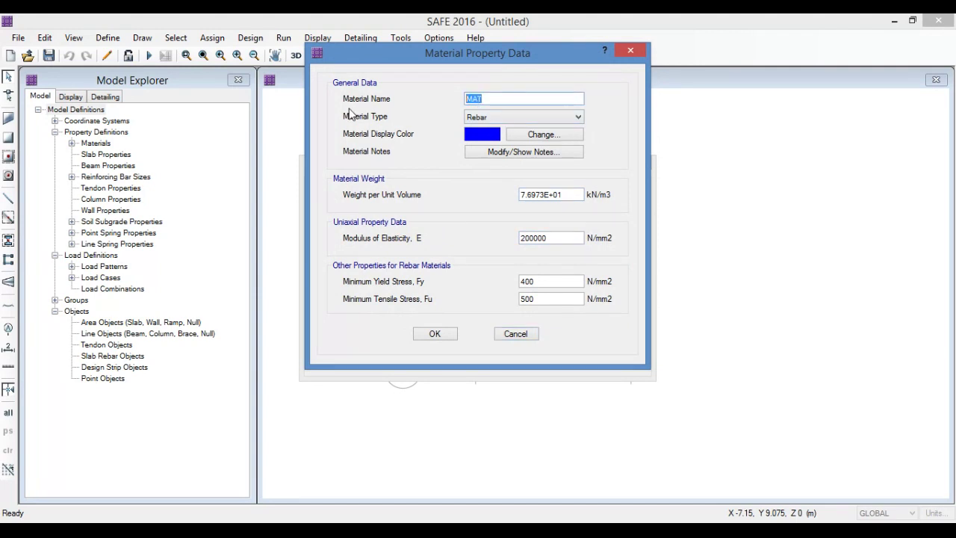
type("Fy 460")
Set the Fy 460 rebar's minimum yield stress to 460 N/mm2, calculate its minimum tensile stress with a 1.25 factor, and save the materials
left_click(549, 280)
key("shift+Home")
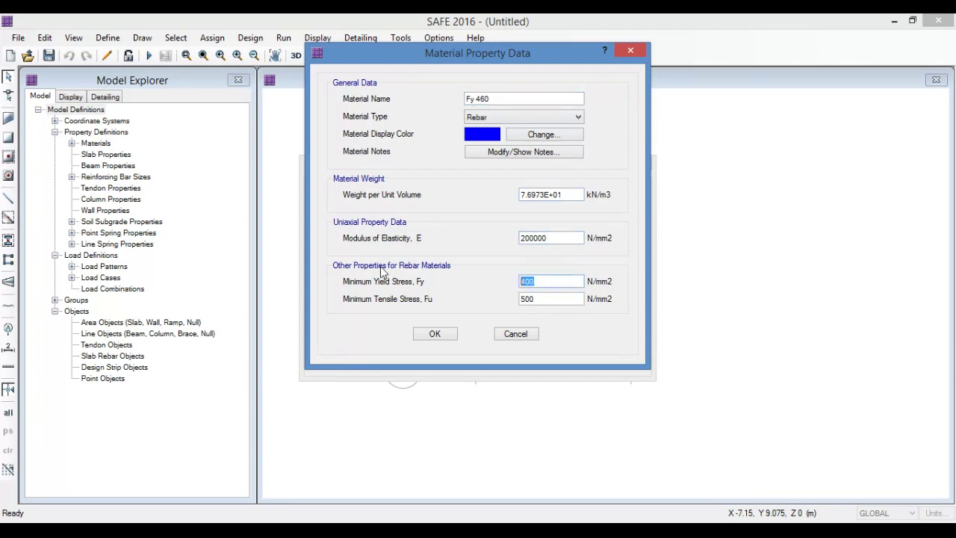
type("4")
double_click(534, 300)
type("1")
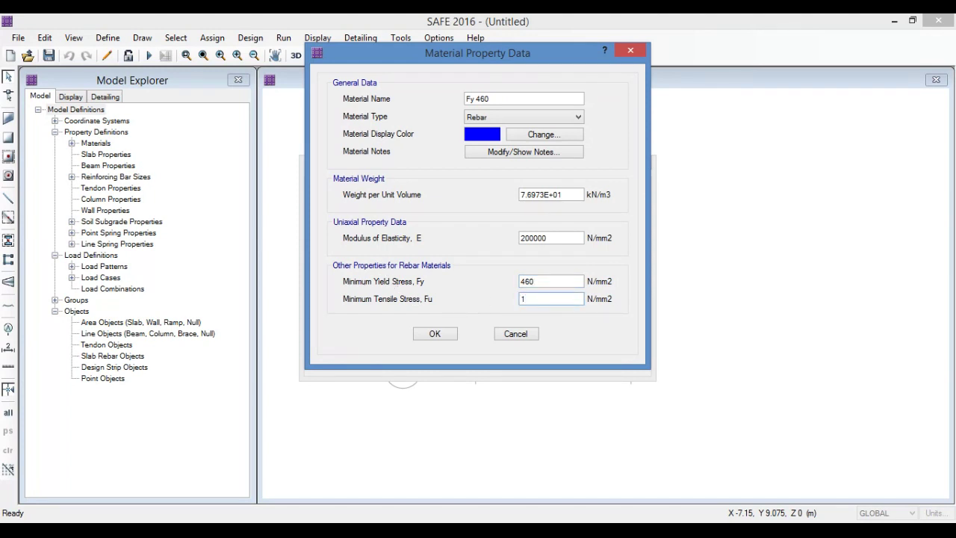
type(".25*")
key("Return")
left_click(434, 335)
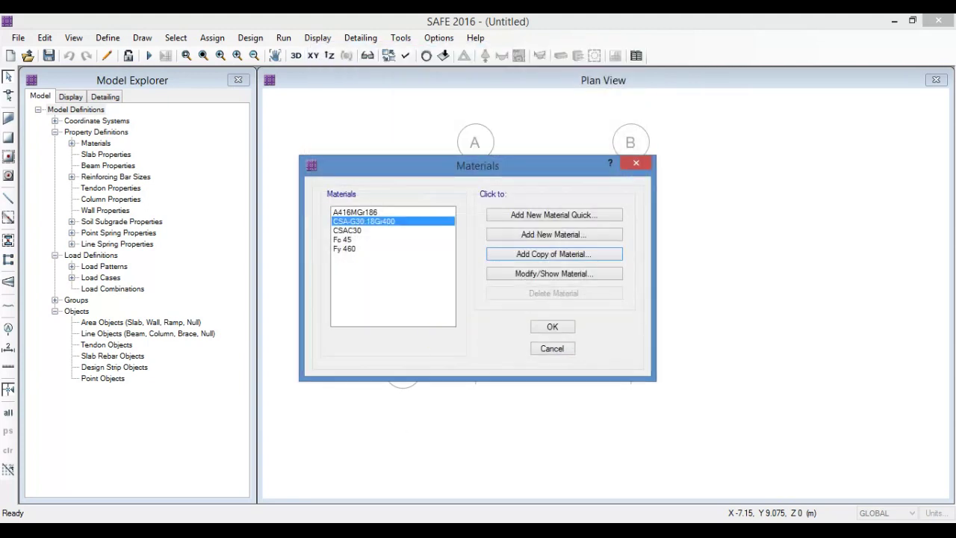
left_click(565, 331)
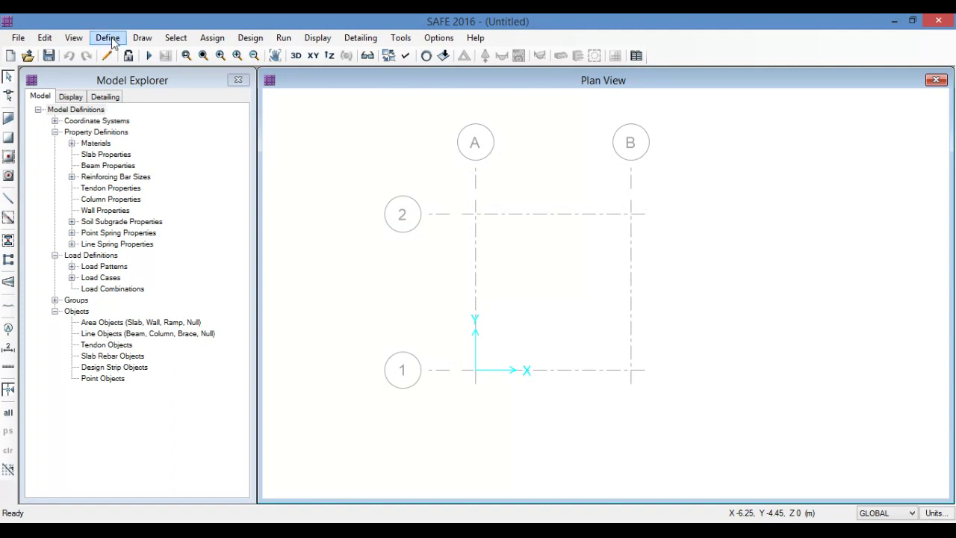
Add a new slab property named PILE RAFT with Fc 45 as its material
left_click(109, 39)
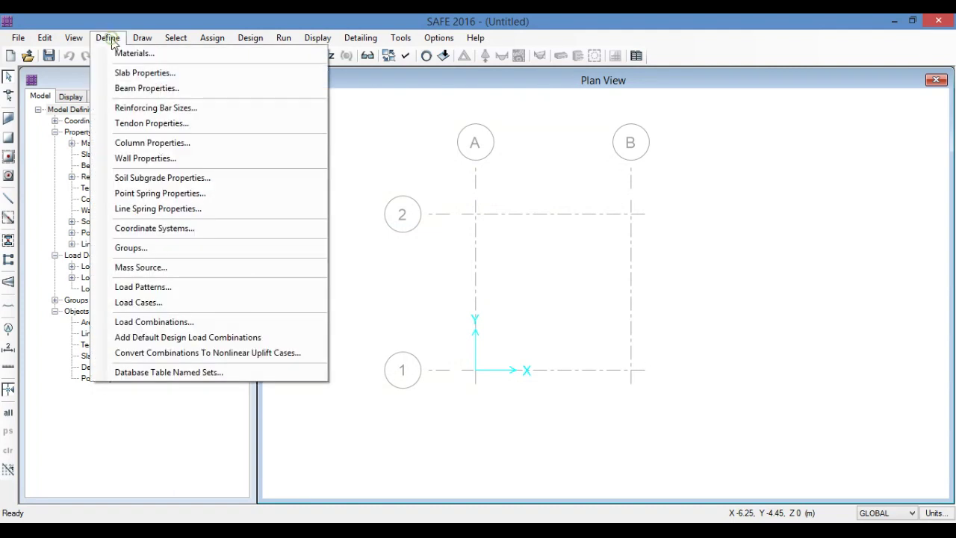
left_click(146, 74)
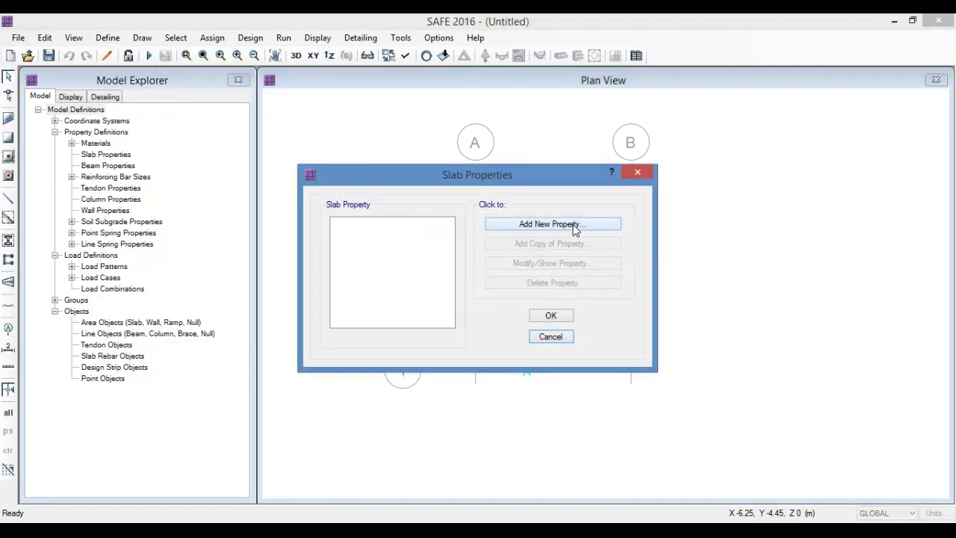
left_click(573, 227)
double_click(513, 146)
type("p")
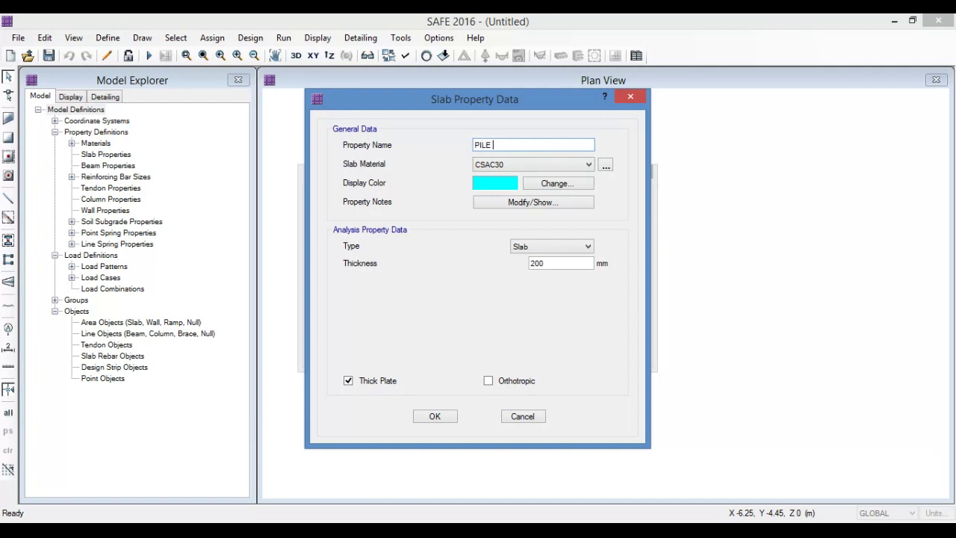
type("ILE RAFT")
left_click(508, 166)
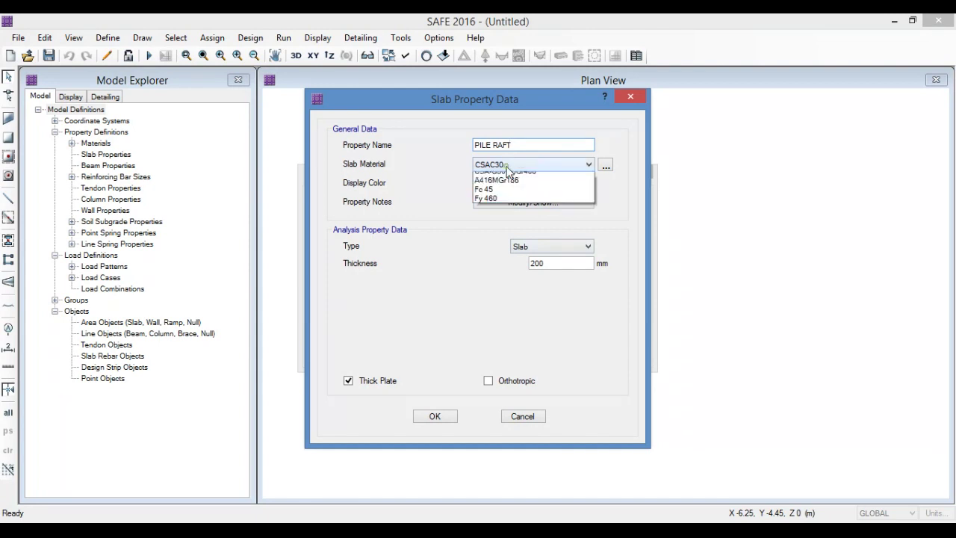
left_click(502, 204)
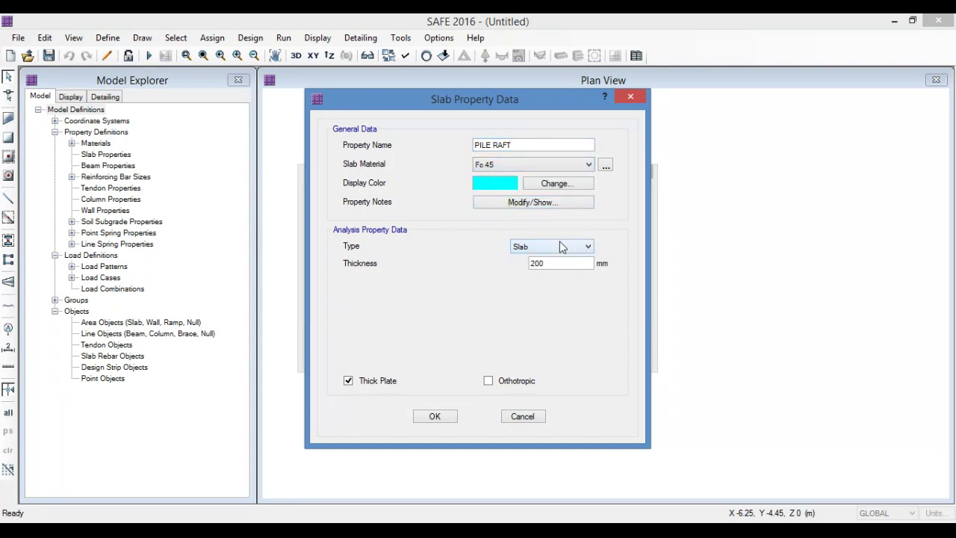
Make PILE RAFT a Mat 1000 mm thick, checking the assumed thickness in the AutoCAD pile cap drawing, and save the property
left_click(559, 247)
left_click(563, 302)
left_click(556, 263)
left_click_drag(556, 263, 444, 262)
key("alt+Tab")
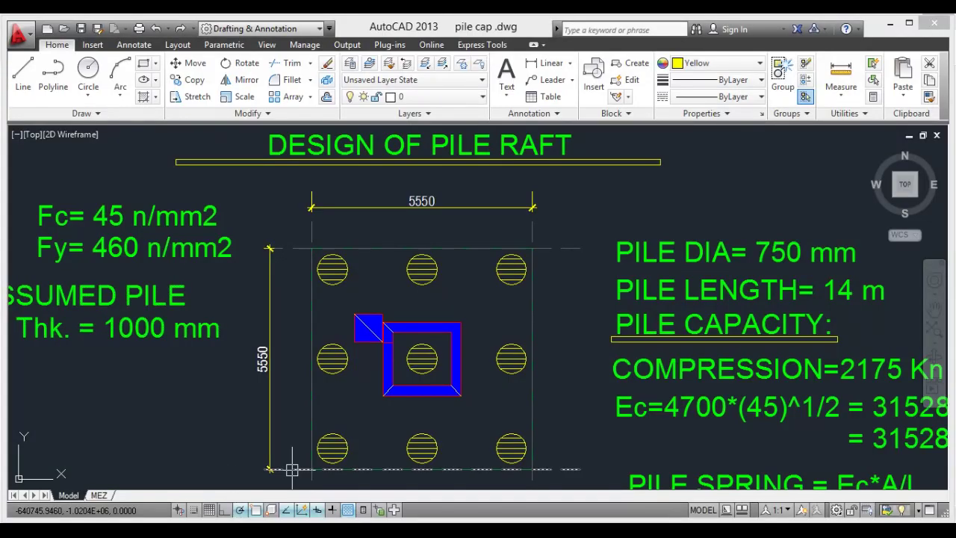
key("alt+Tab")
type("100")
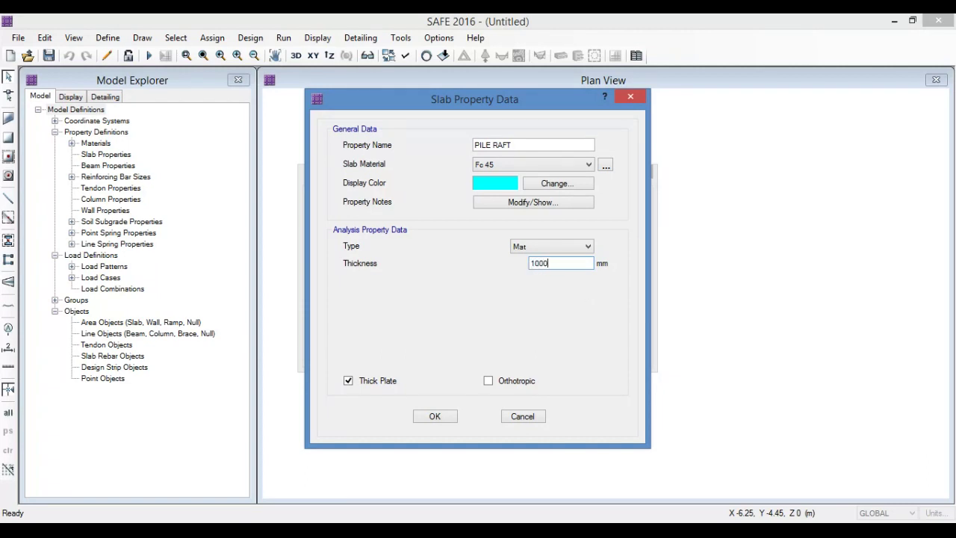
left_click(444, 419)
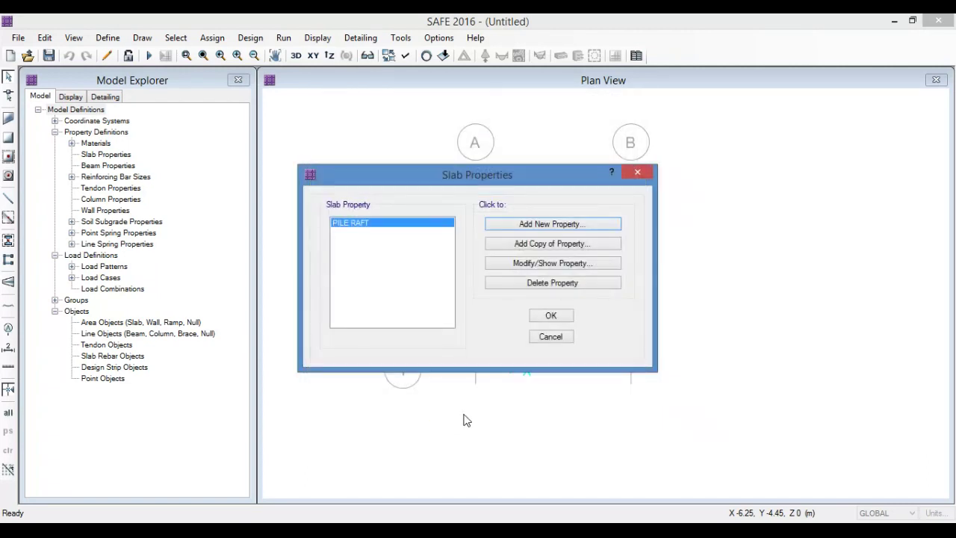
Add a copy of the PILE RAFT slab property under the name PILE
left_click(511, 245)
double_click(531, 144)
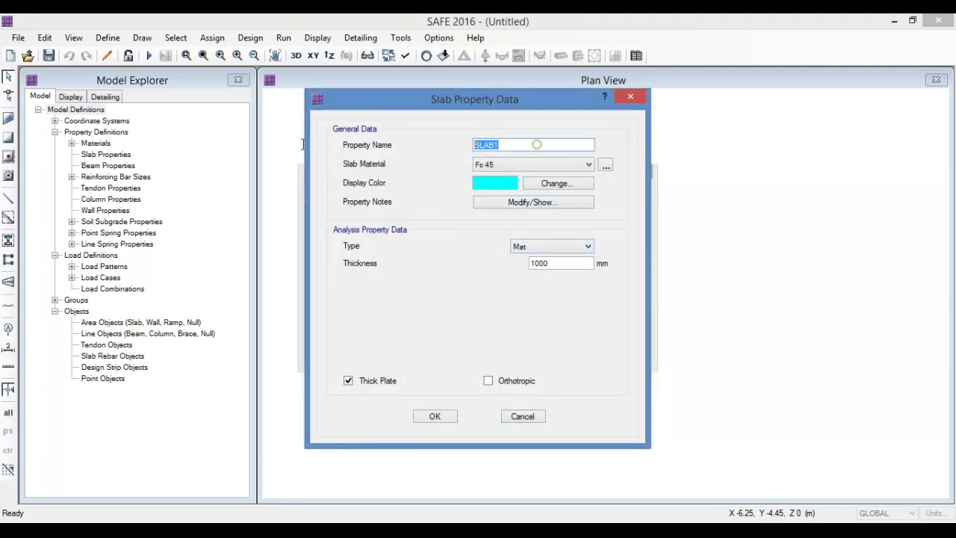
type("ILE")
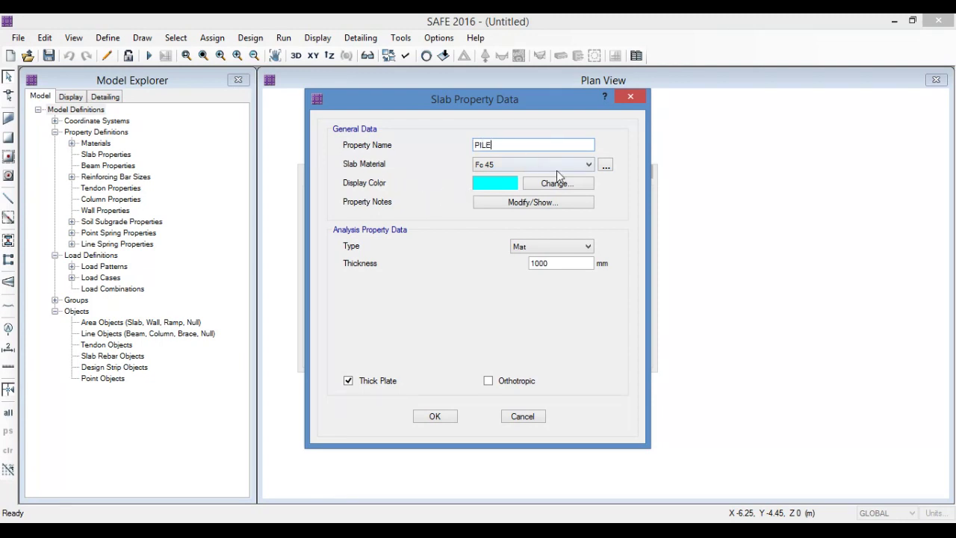
double_click(574, 265)
left_click(435, 416)
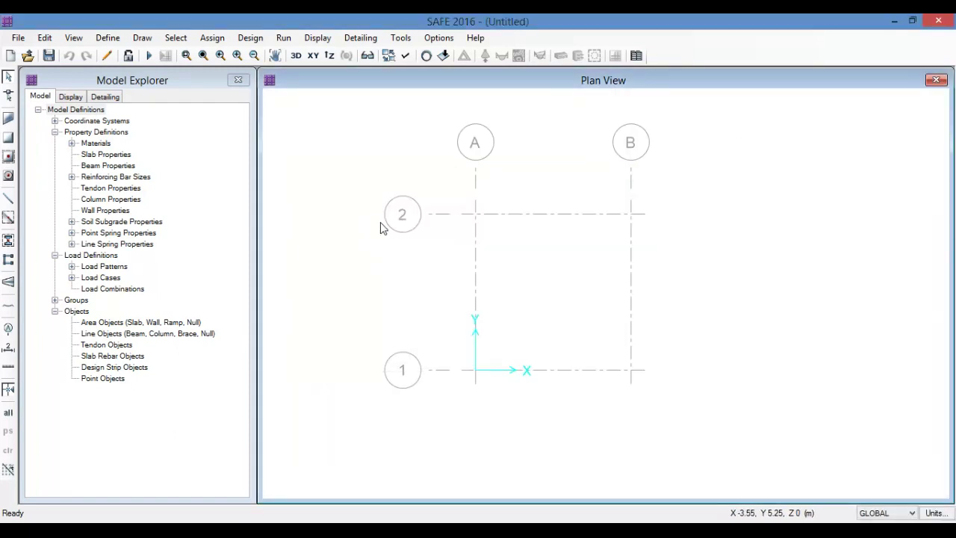
Add a new column property with Fc 45 as its material
left_click(109, 37)
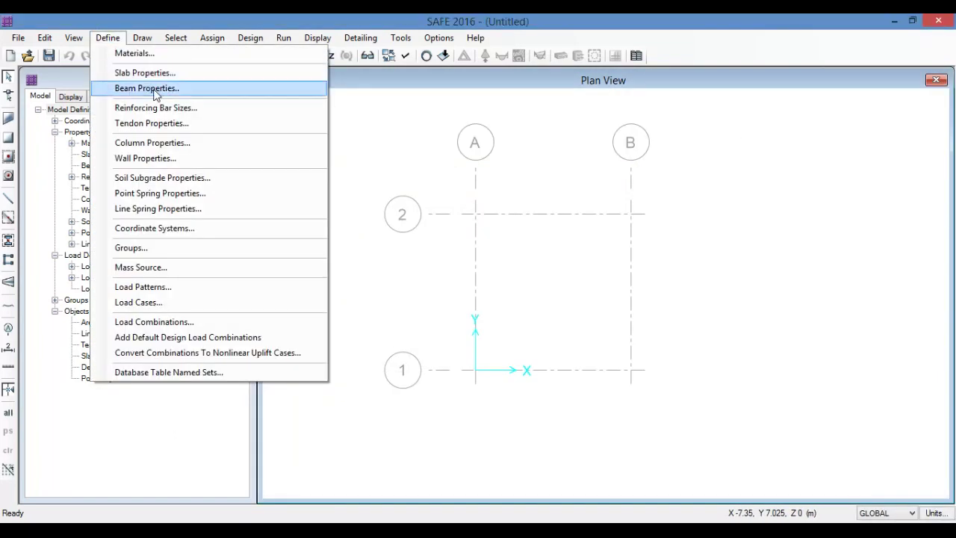
left_click(172, 143)
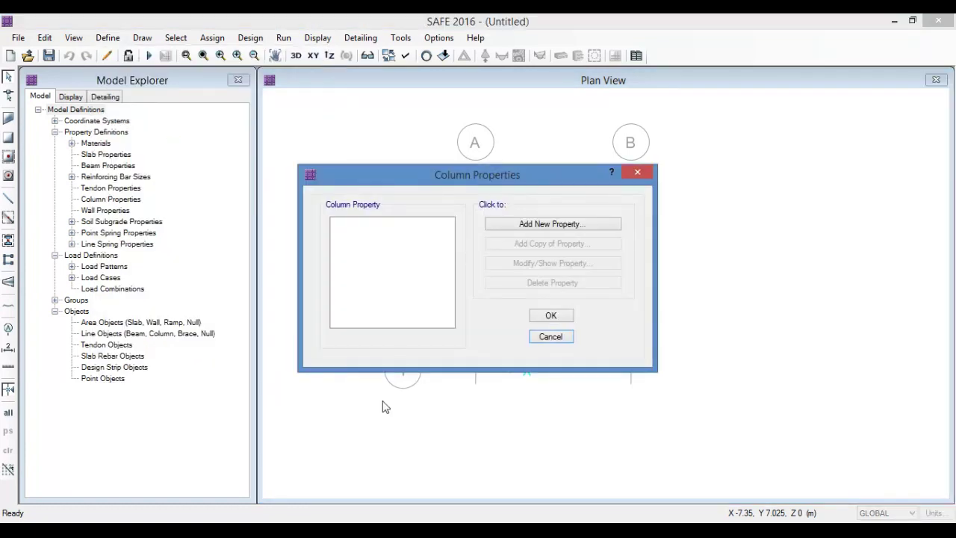
left_click(560, 226)
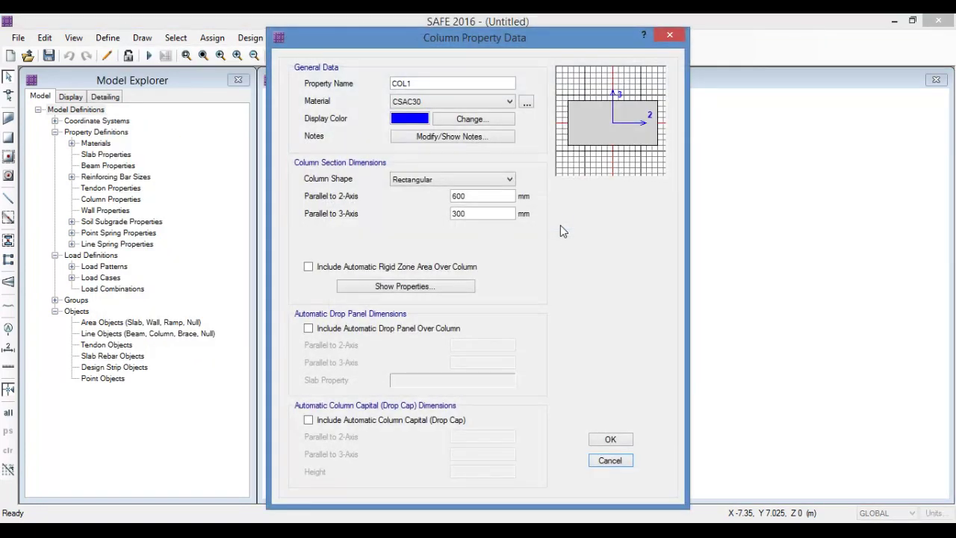
left_click(467, 106)
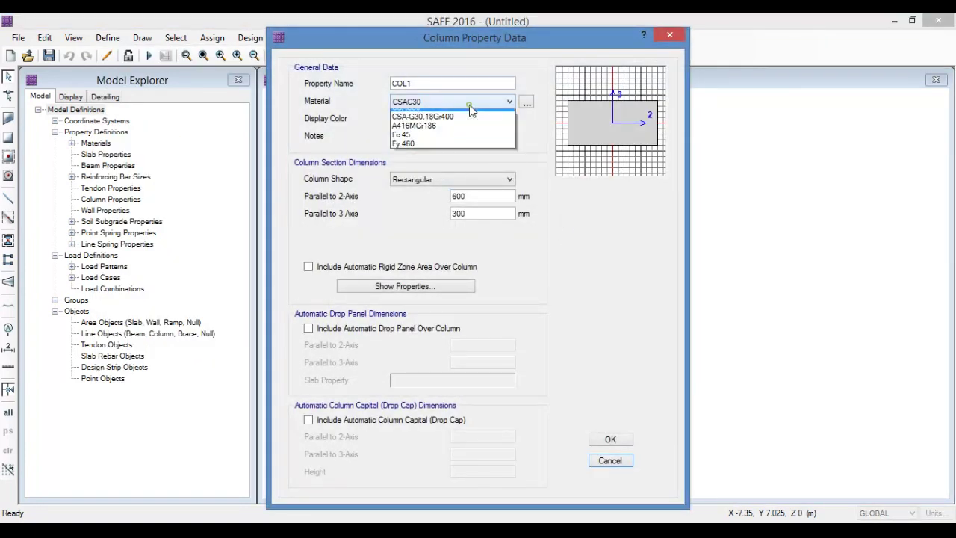
left_click(448, 143)
Set the rectangular column section to 700 mm by 700 mm and include the automatic rigid zone area over the column
double_click(481, 197)
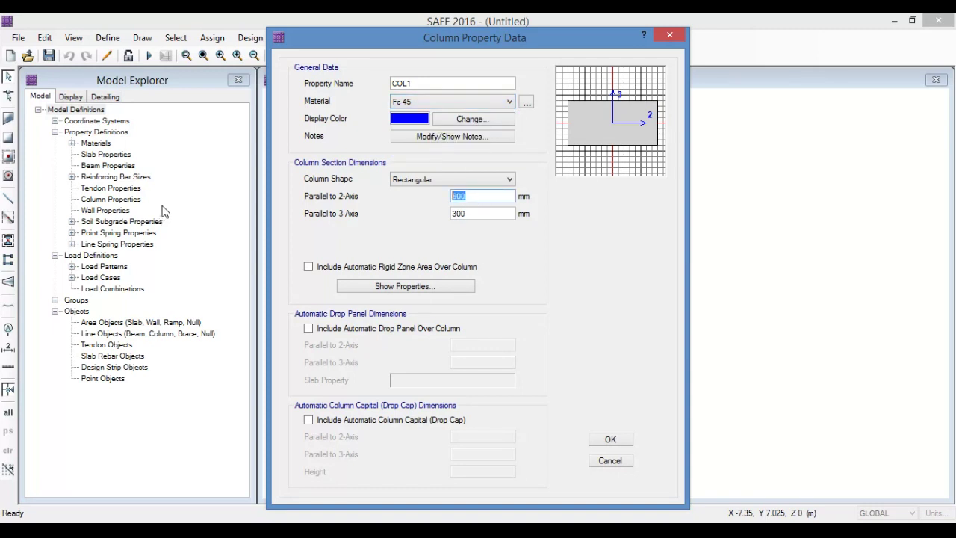
type("700")
key("Tab")
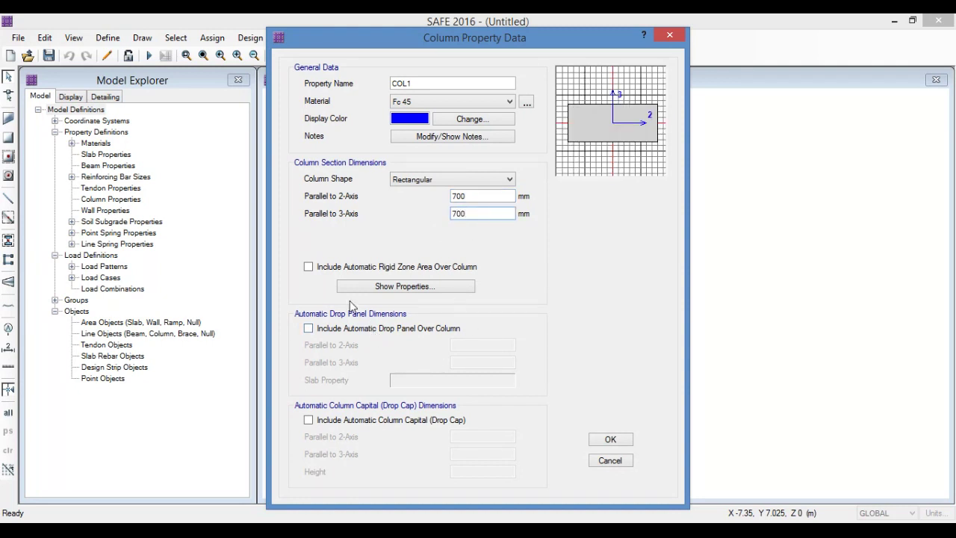
left_click(309, 266)
left_click(309, 267)
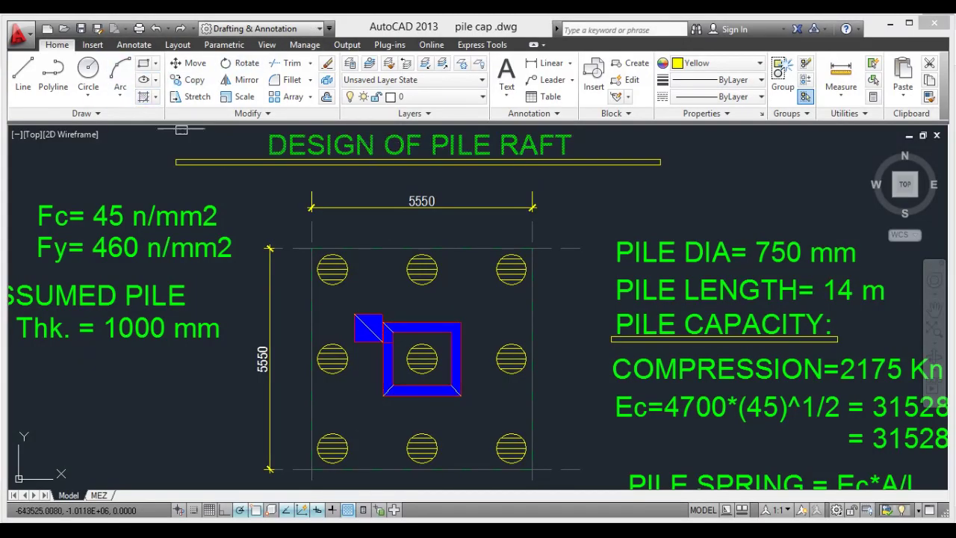
Switch to the AutoCAD pile cap drawing and measure the square column's sides with trial linear dimensions
left_click(545, 63)
key("Return")
scroll(400, 339, "up", 4)
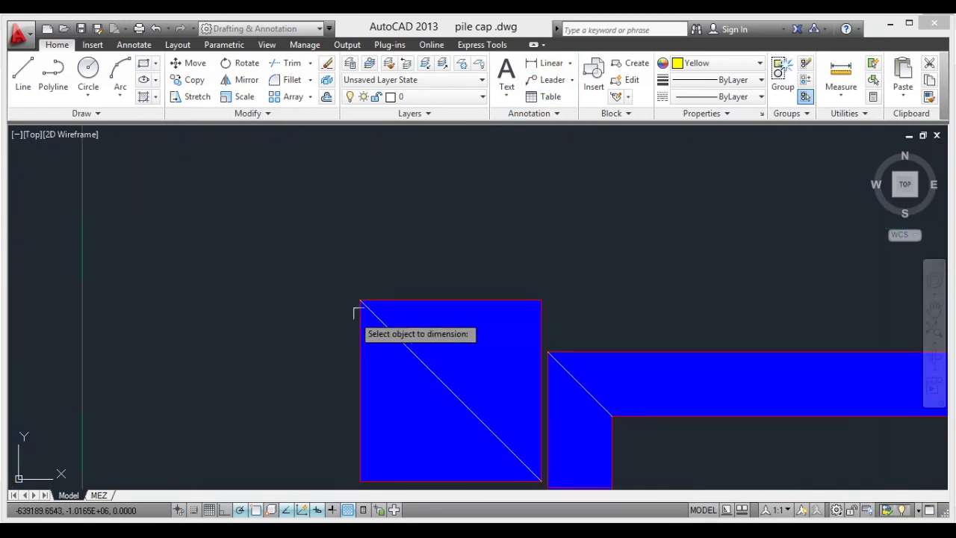
left_click(430, 298)
scroll(448, 252, "down", 3)
key("Escape")
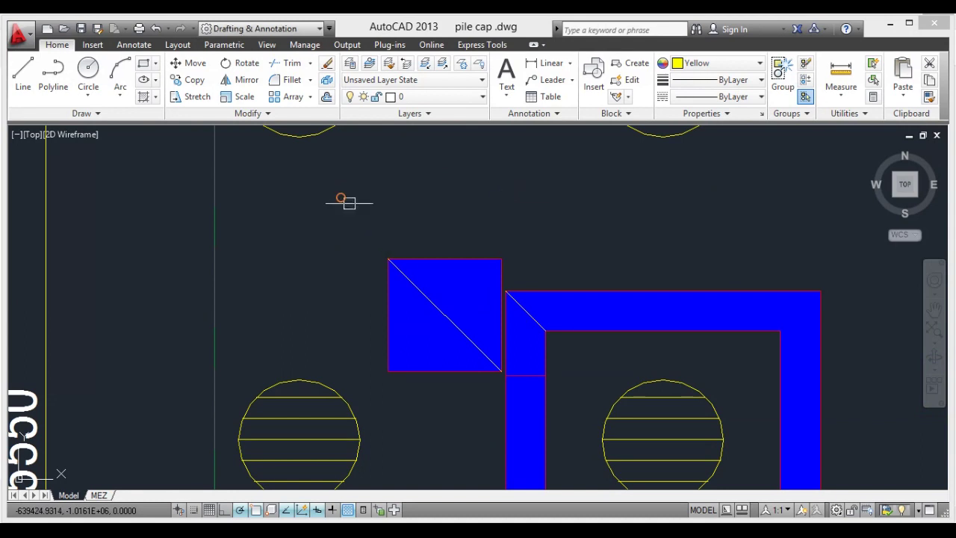
key("Return")
key("Return")
left_click(388, 287)
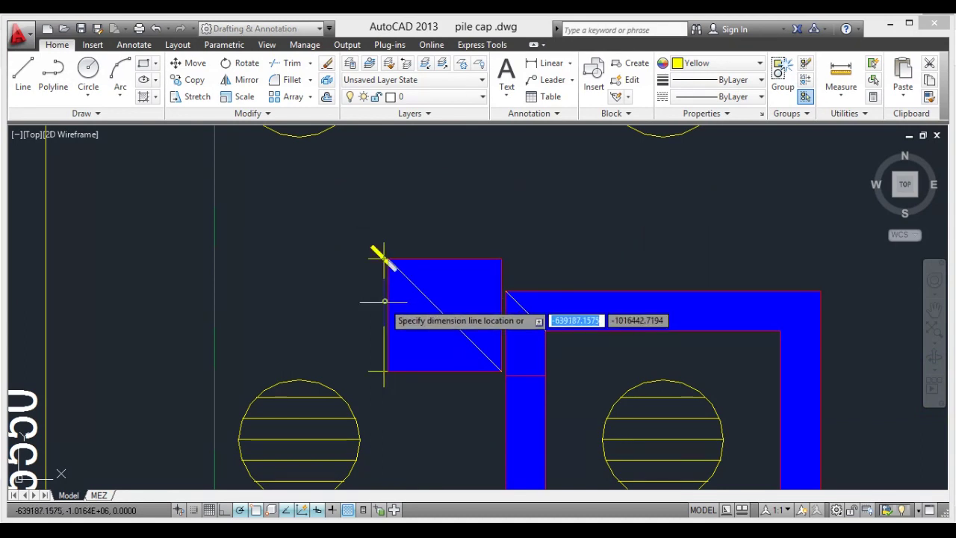
key("Escape")
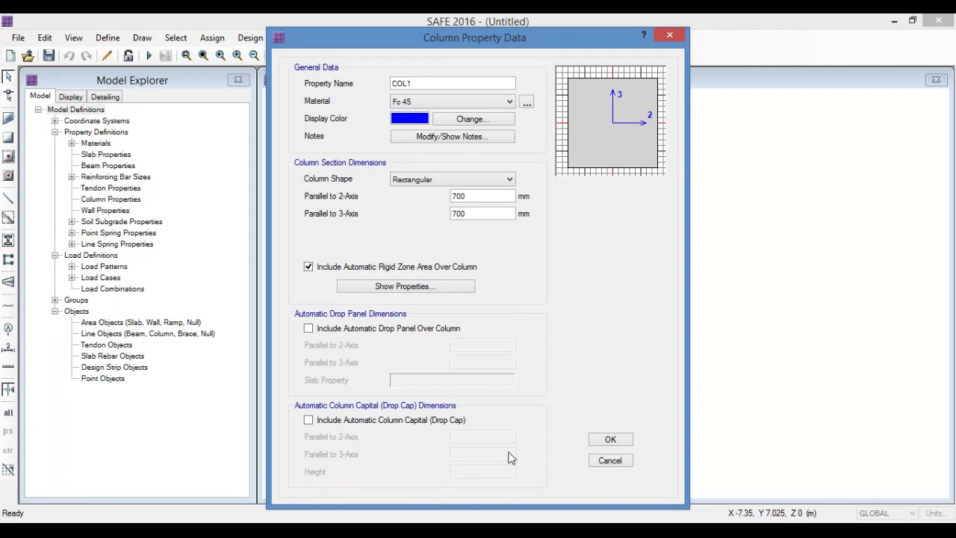
Save the 700 mm square column property and accept the column property list
left_click(622, 441)
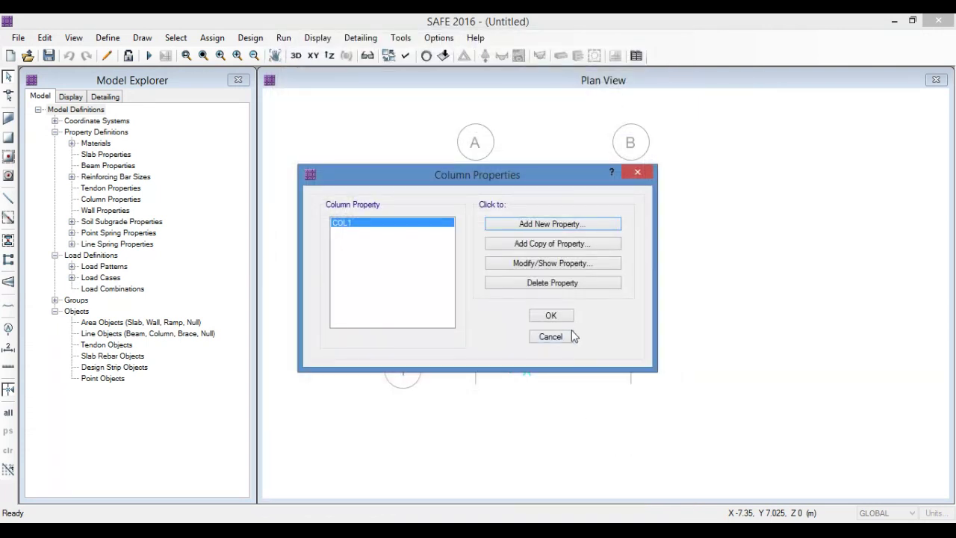
left_click(550, 316)
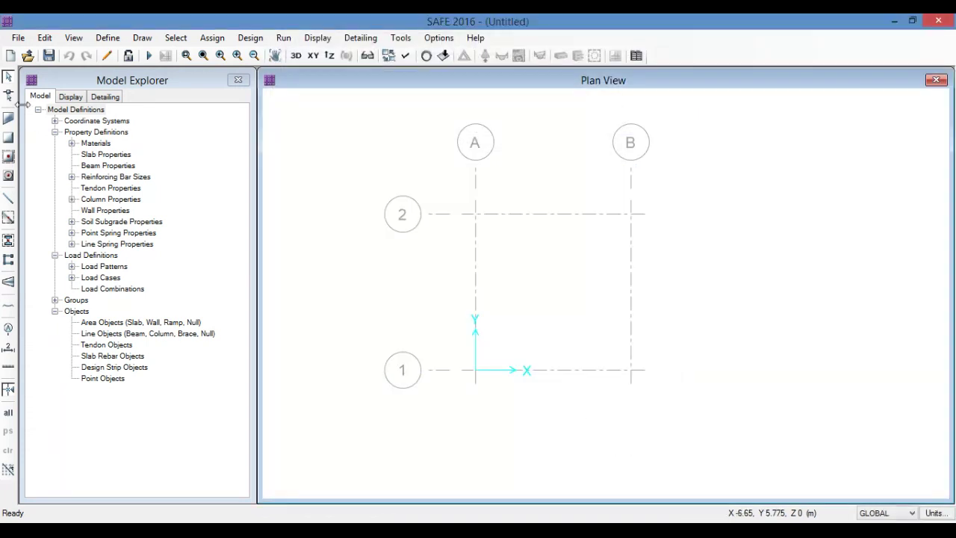
left_click(108, 38)
left_click(157, 142)
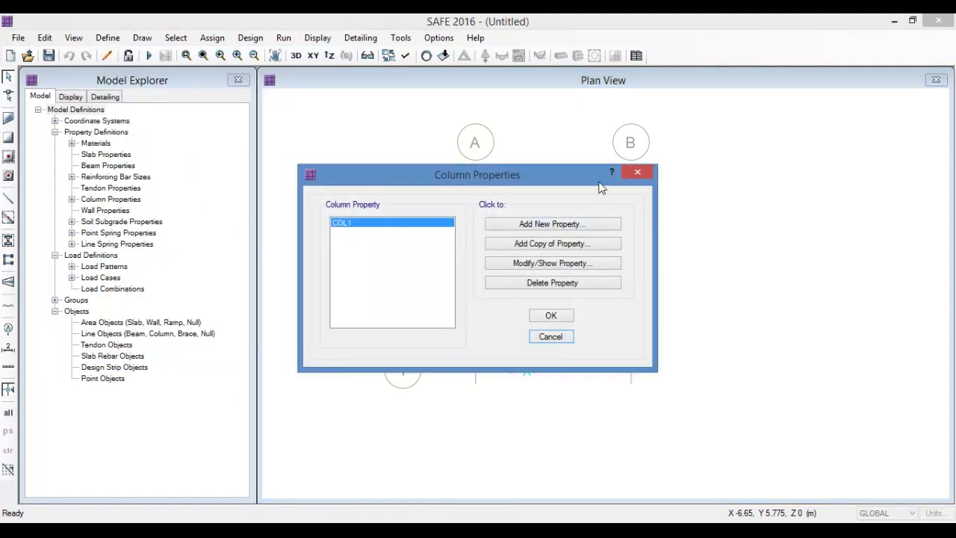
left_click(635, 172)
Add a new wall property with Fc 45 as its material and include the automatic rigid zone area over the wall
left_click(107, 38)
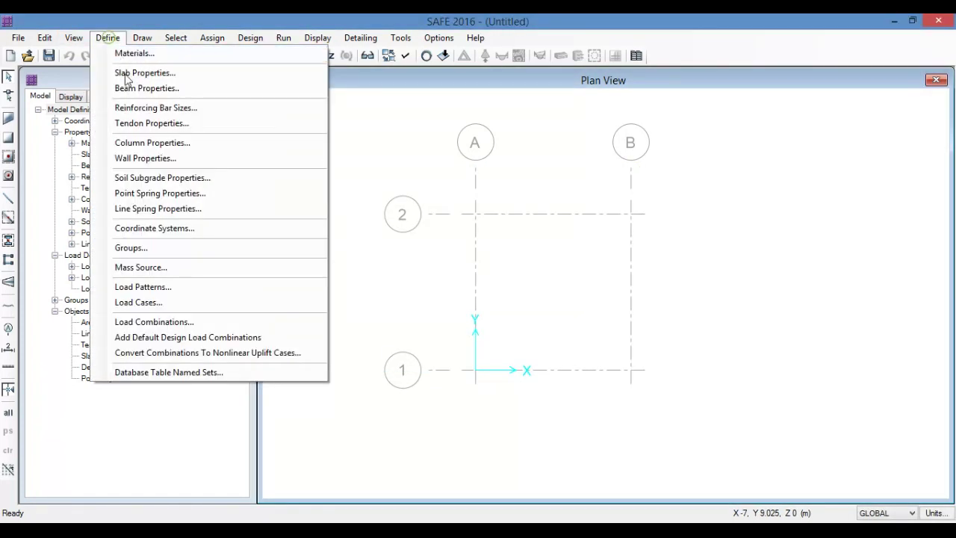
left_click(146, 156)
left_click(543, 223)
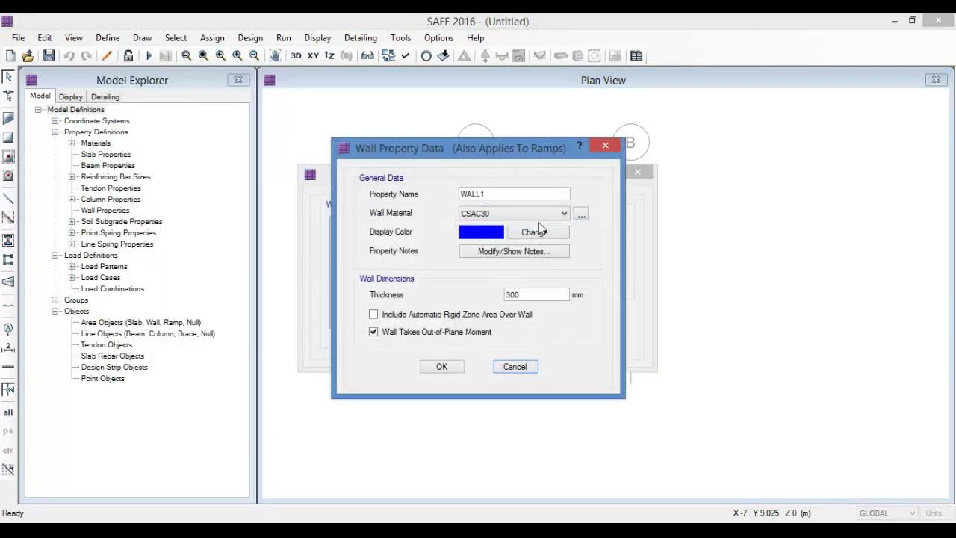
left_click(535, 222)
left_click(515, 255)
left_click(484, 314)
Switch to the AutoCAD pile cap drawing and measure the core wall's thickness with a trial linear dimension
double_click(544, 296)
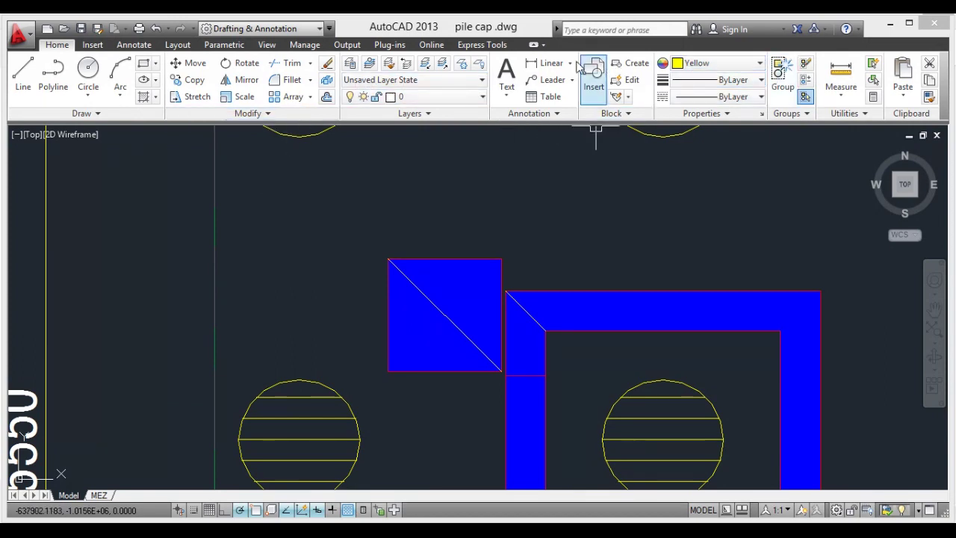
left_click(551, 63)
scroll(540, 321, "up", 3)
left_click(541, 303)
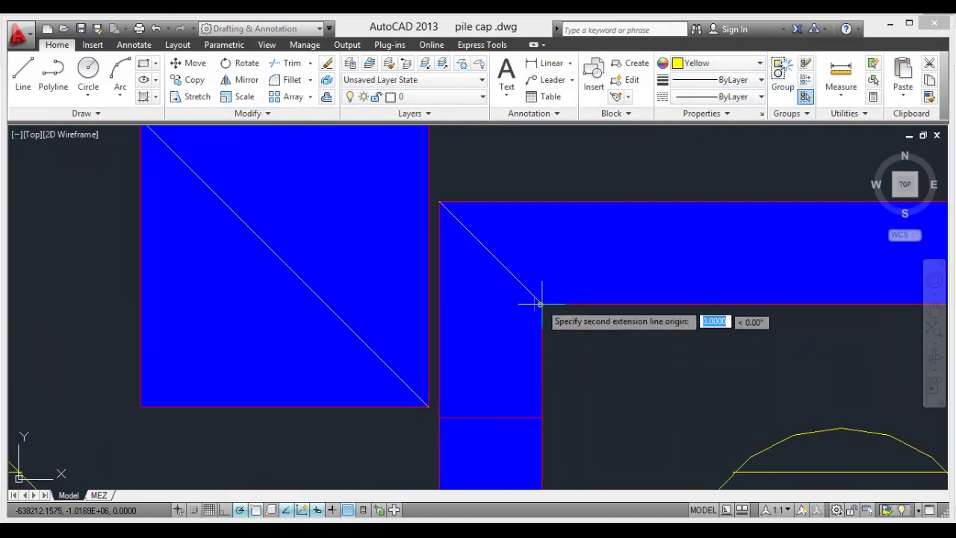
left_click(439, 200)
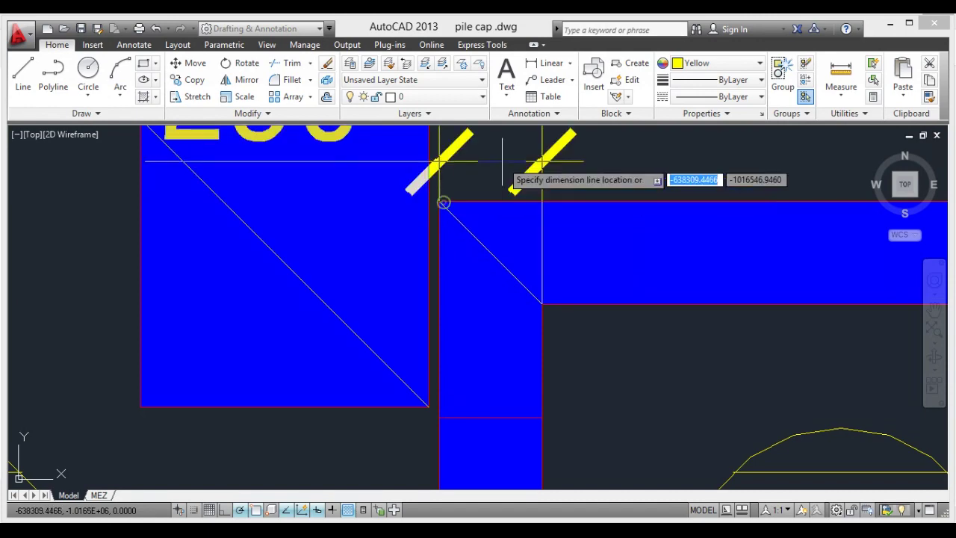
scroll(535, 319, "down", 4)
left_click(437, 487)
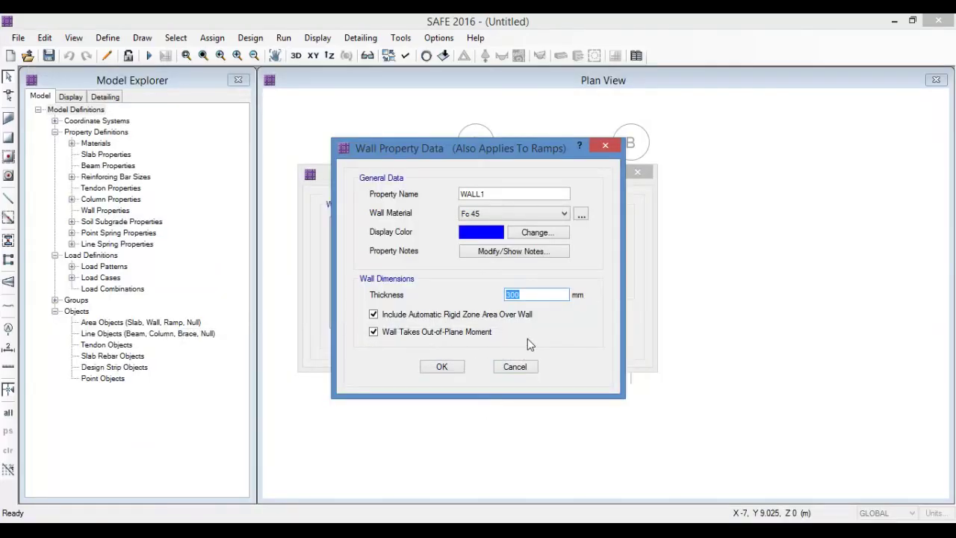
Set the new wall property's thickness to 250 mm and save the wall properties
type("250")
left_click(442, 367)
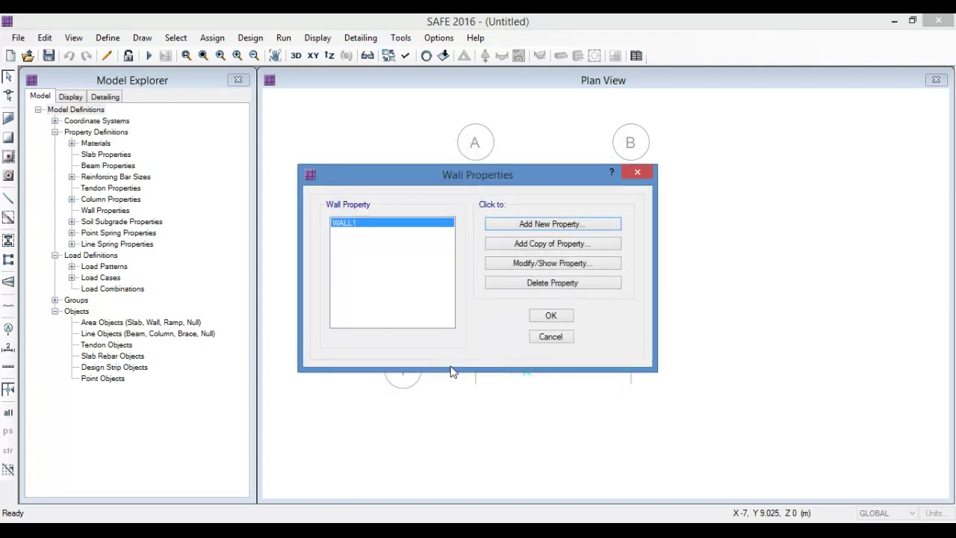
left_click(562, 319)
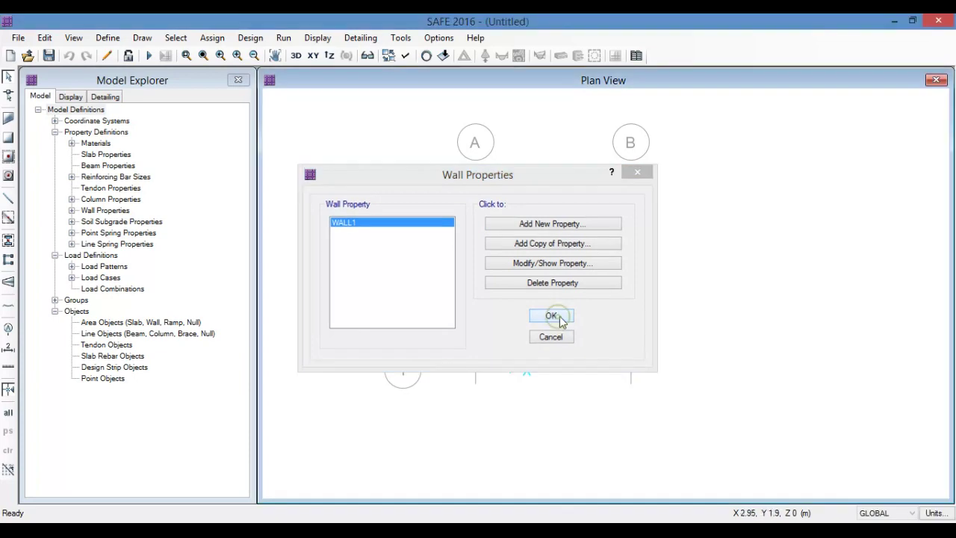
Set all model units to the consistent KN, m, C system
left_click(938, 515)
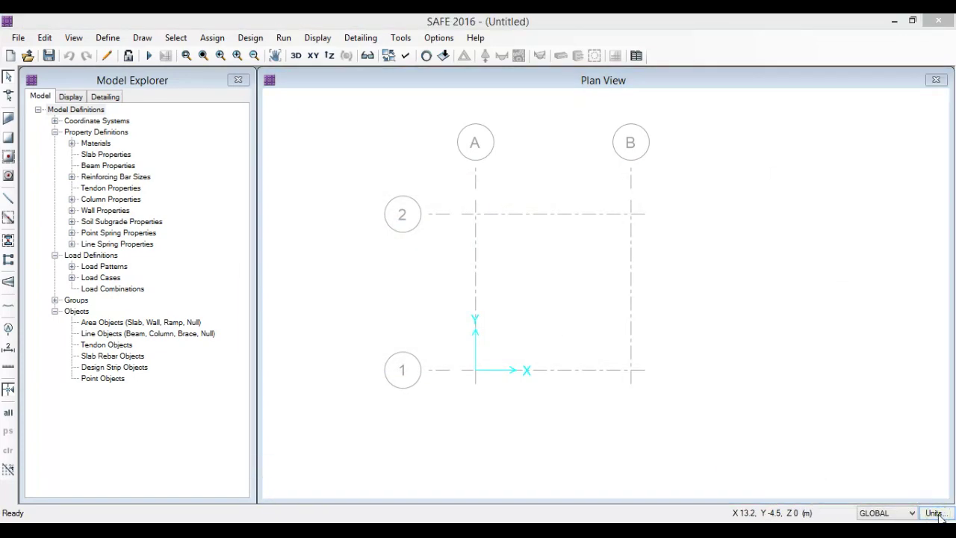
left_click(537, 103)
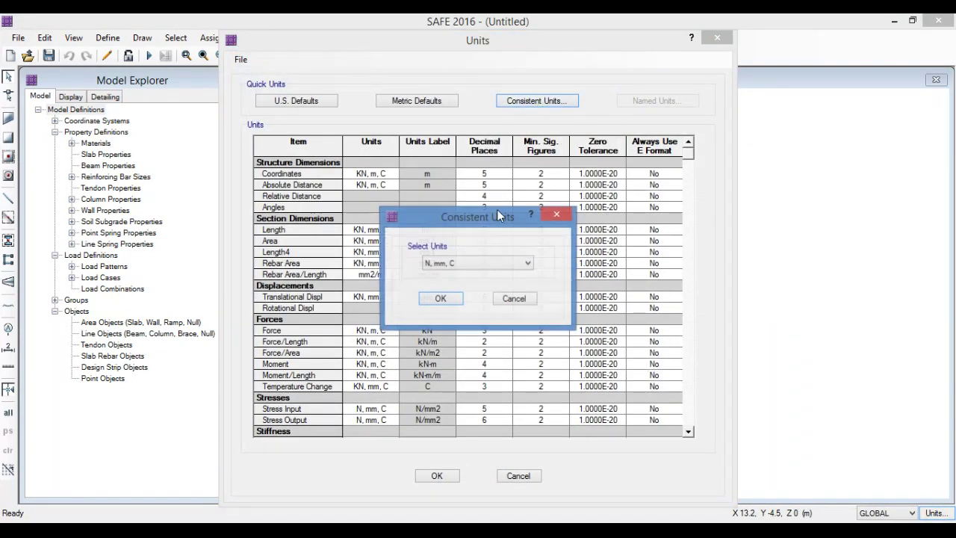
left_click(472, 264)
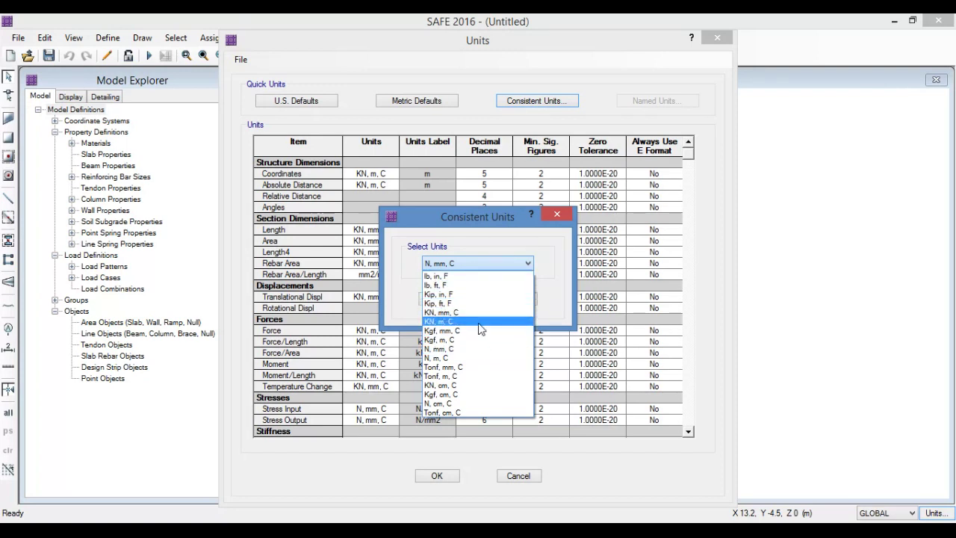
left_click(478, 321)
left_click(445, 299)
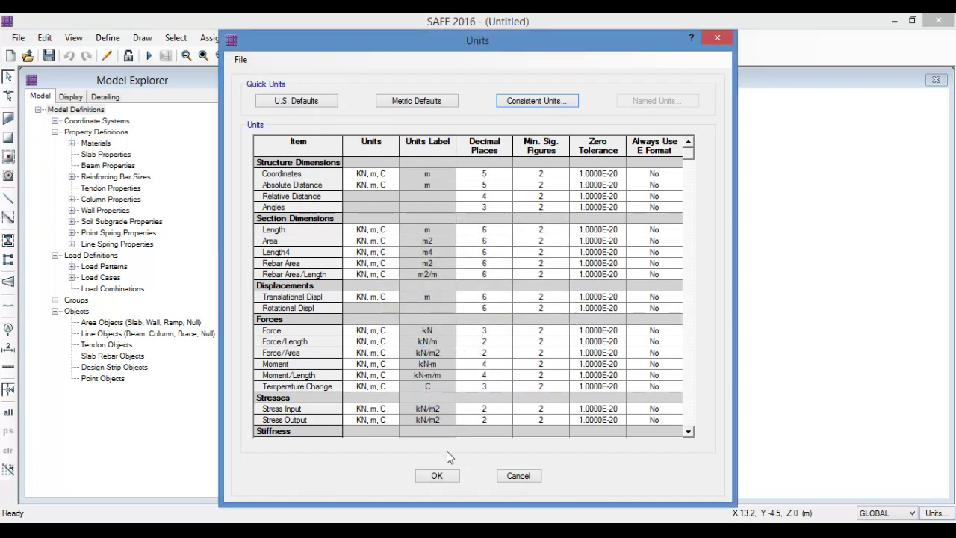
left_click(437, 473)
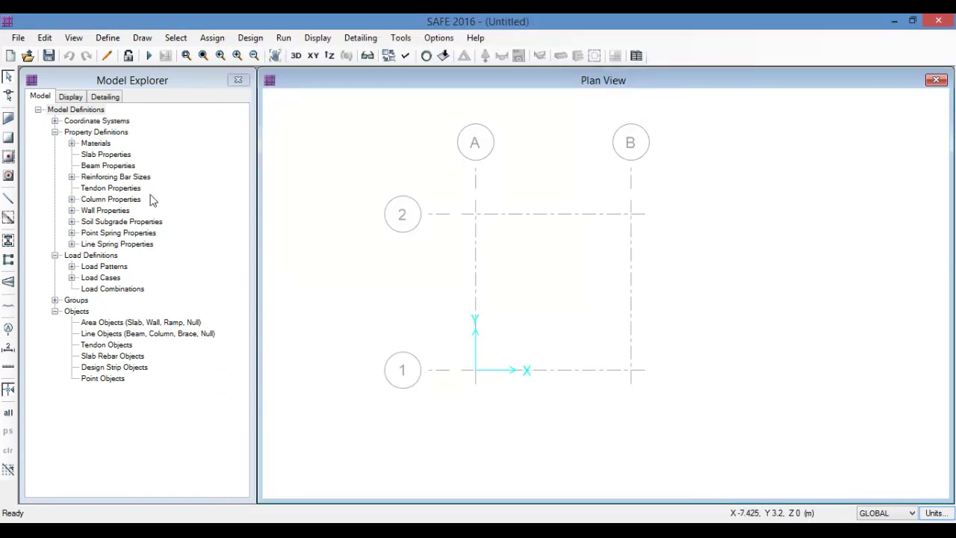
Rename the existing point spring property PSPR1 as PILE SPRING and make it Compression Only
left_click(112, 38)
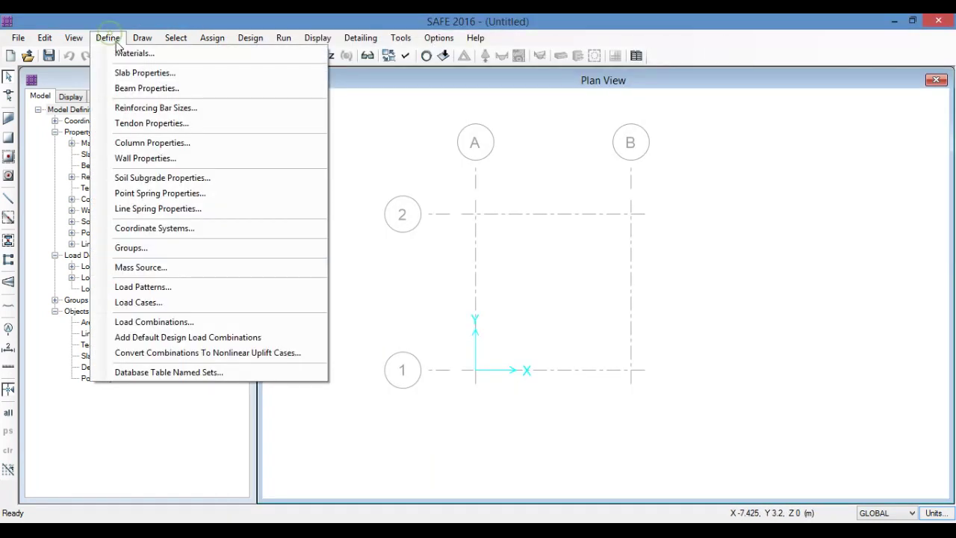
left_click(171, 198)
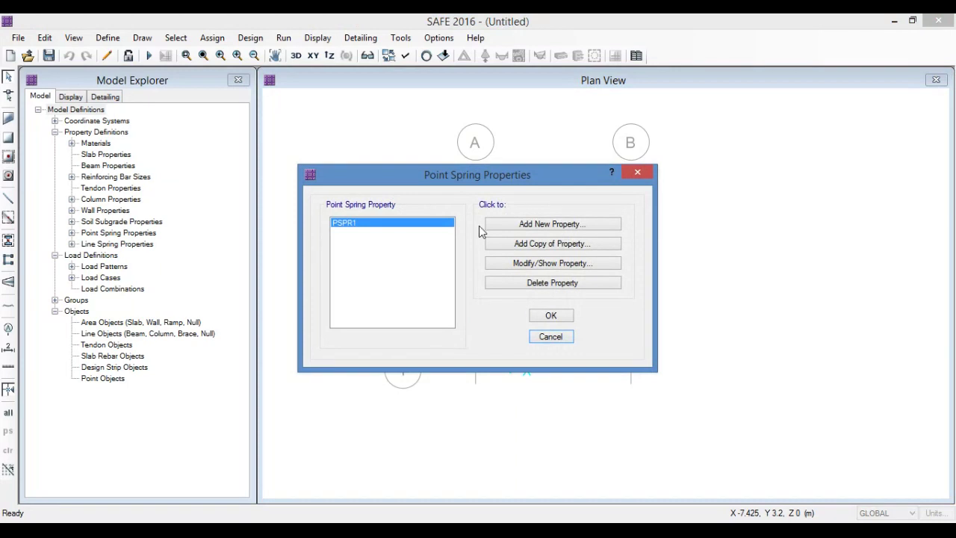
double_click(417, 227)
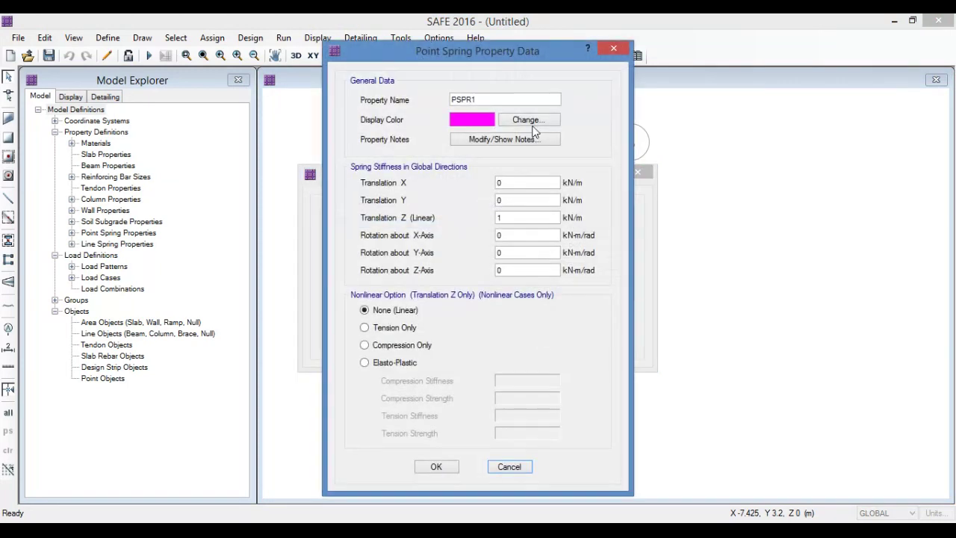
type("P")
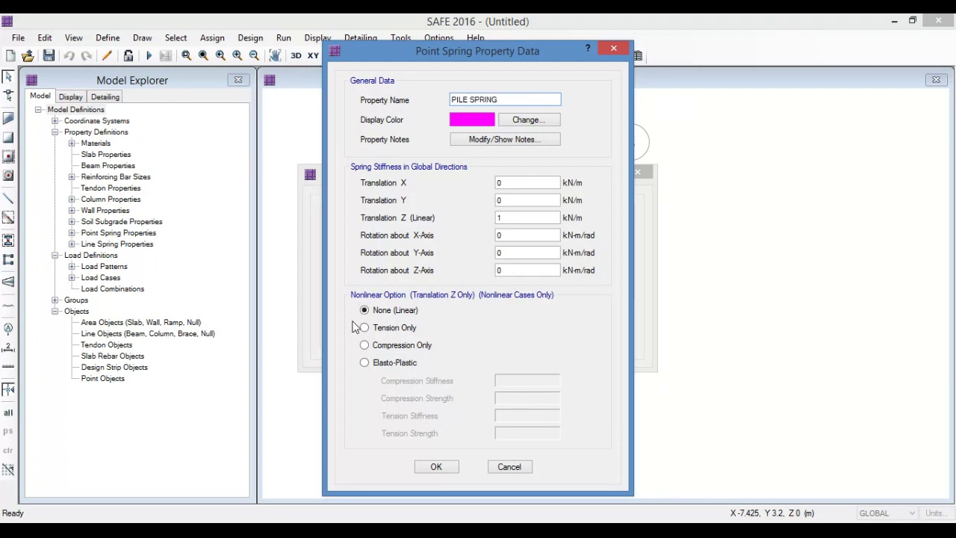
left_click(377, 346)
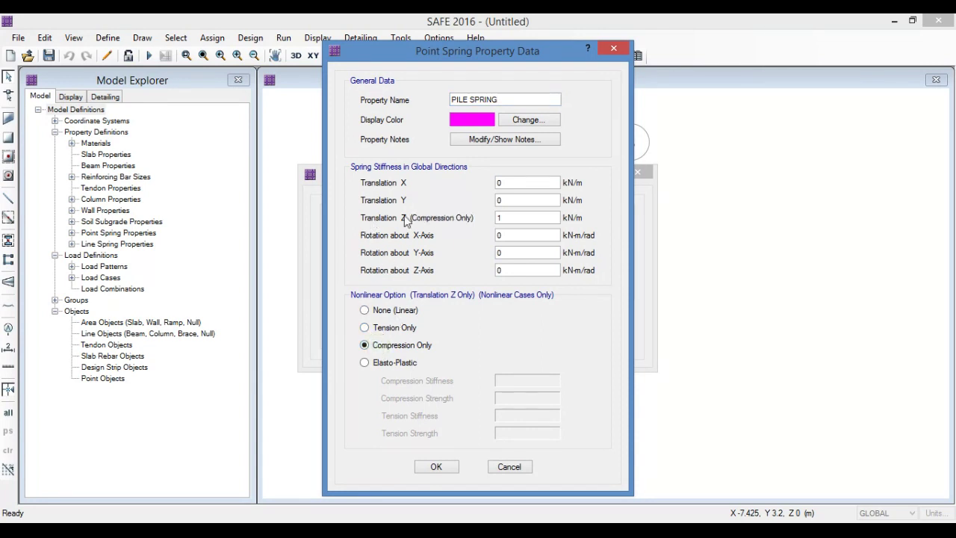
Switch to the AutoCAD pile cap drawing and read the pile spring stiffness calculation, cancelling the pending dimension
left_click(528, 216)
type("1")
double_click(528, 216)
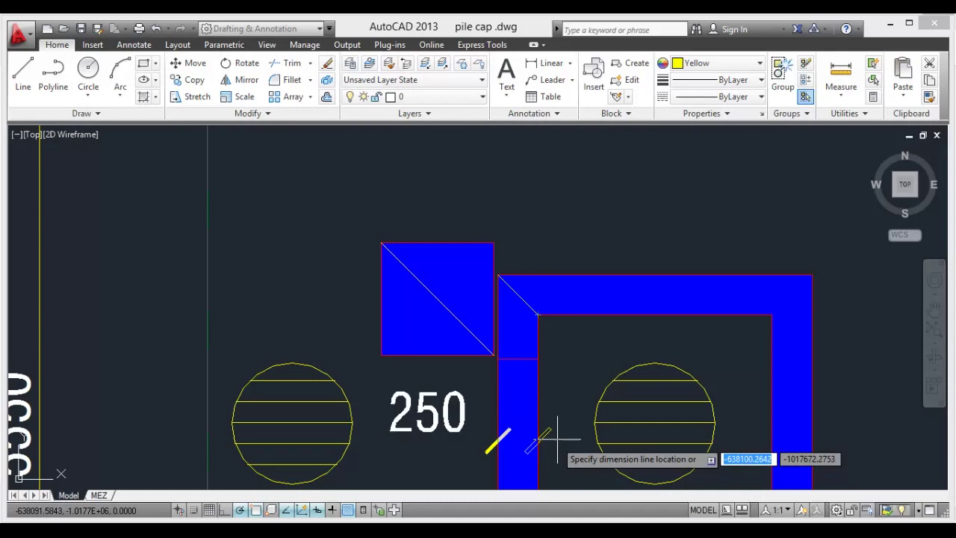
scroll(533, 281, "down", 5)
scroll(588, 314, "down", 5)
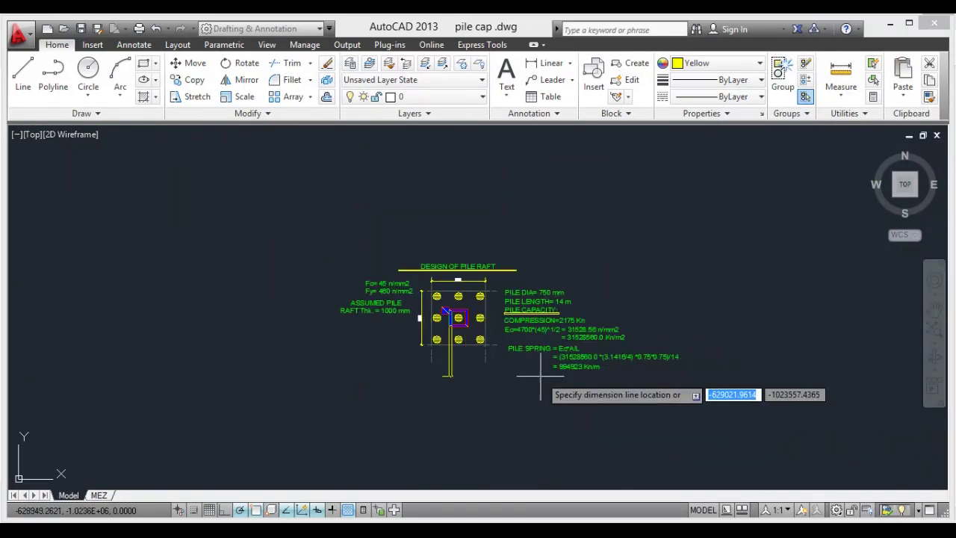
scroll(523, 384, "up", 6)
scroll(598, 366, "down", 4)
scroll(678, 348, "up", 6)
key("Escape")
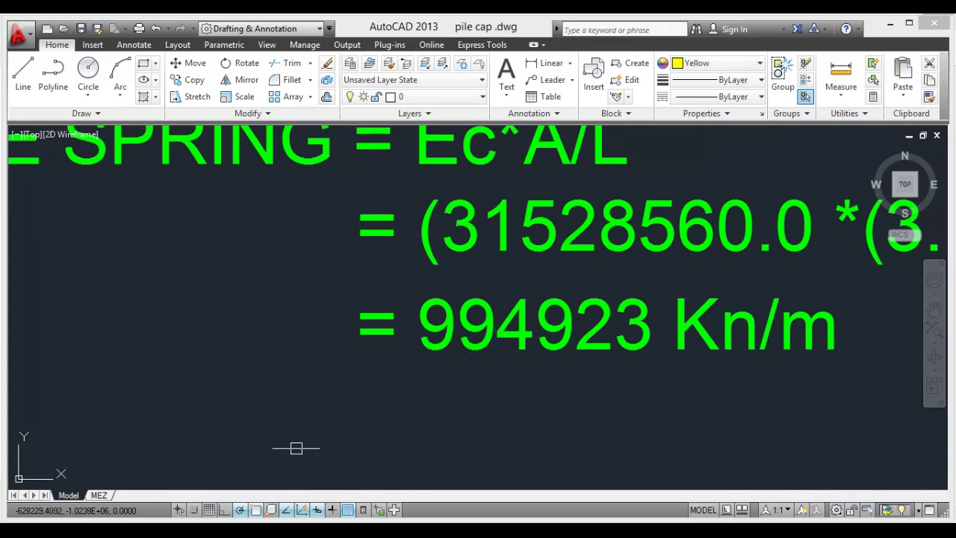
Return to SAFE, set the pile spring's Translation Z stiffness to 994923 kN/m and save the point spring properties
key("alt+Tab")
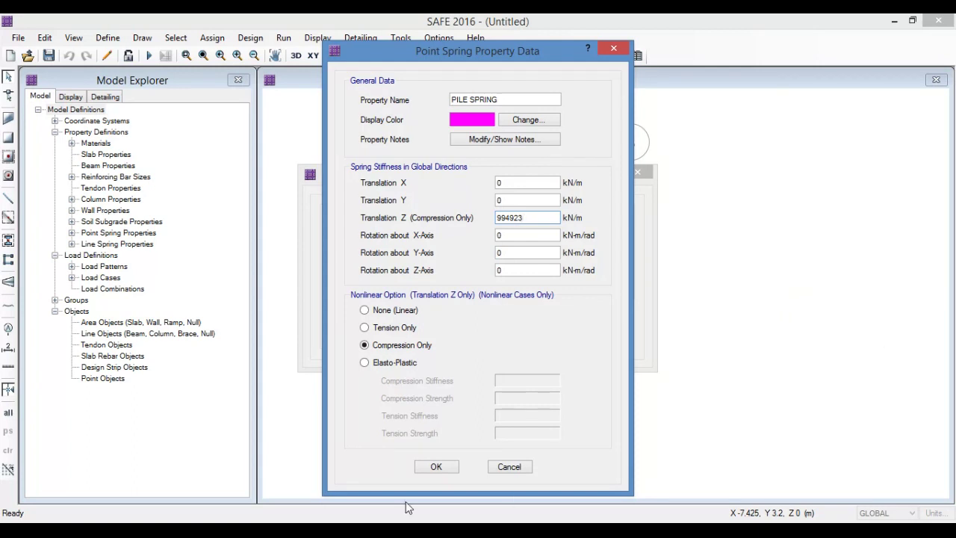
left_click(437, 467)
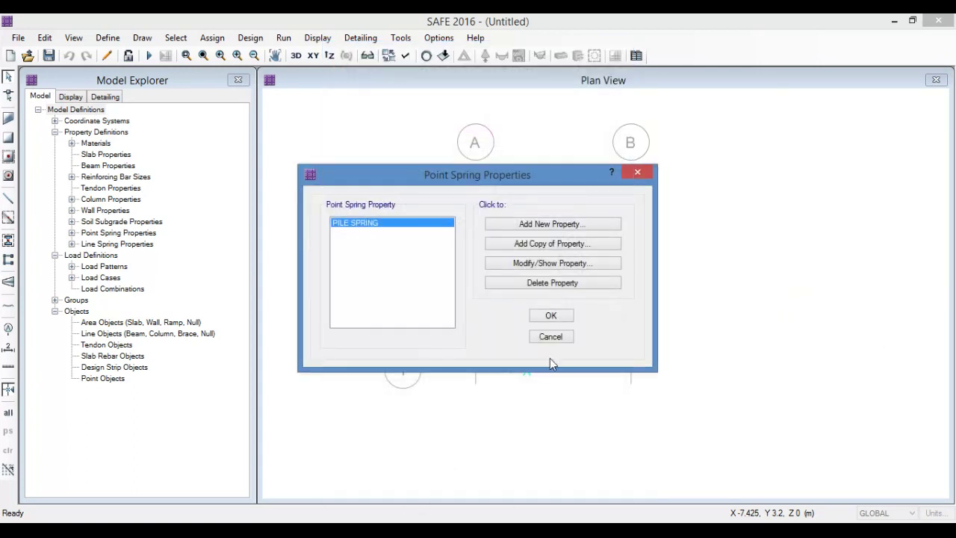
left_click(556, 317)
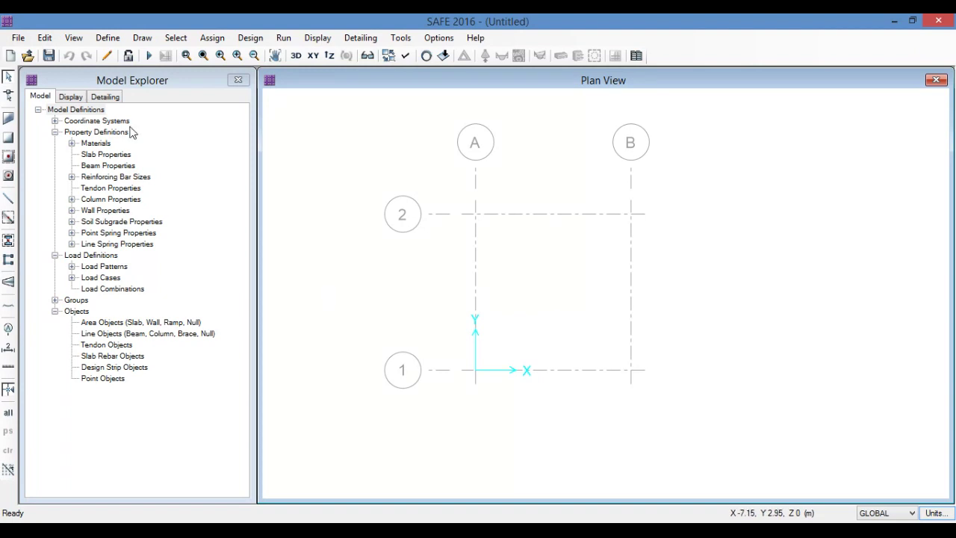
Open the load pattern definitions and examine the load cases of the SEEB Z-1 model in STAAD.Pro
left_click(108, 38)
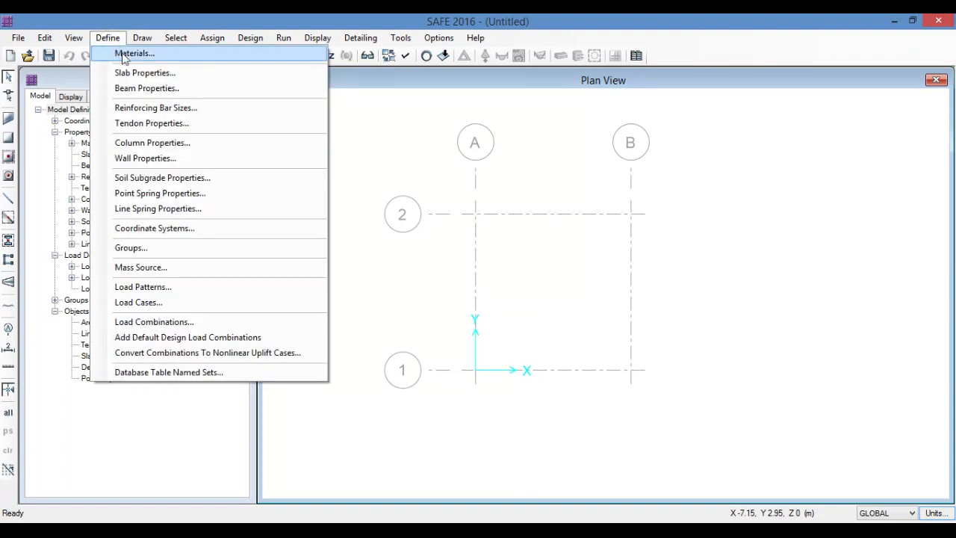
left_click(178, 287)
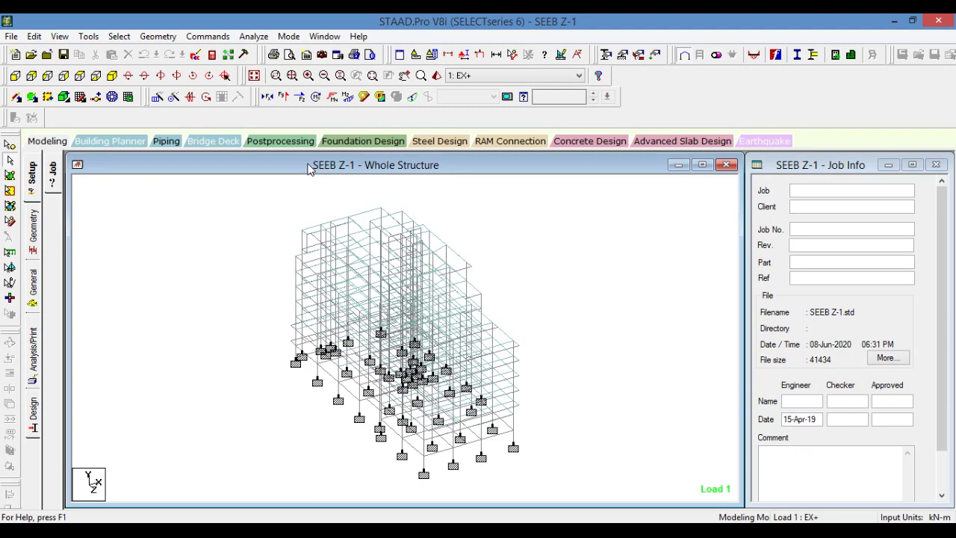
left_click(35, 282)
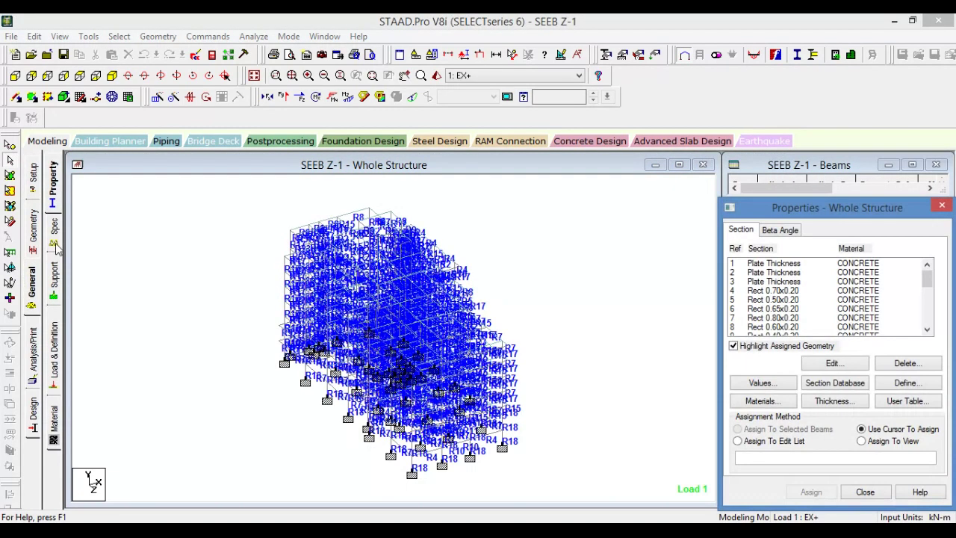
left_click(82, 359)
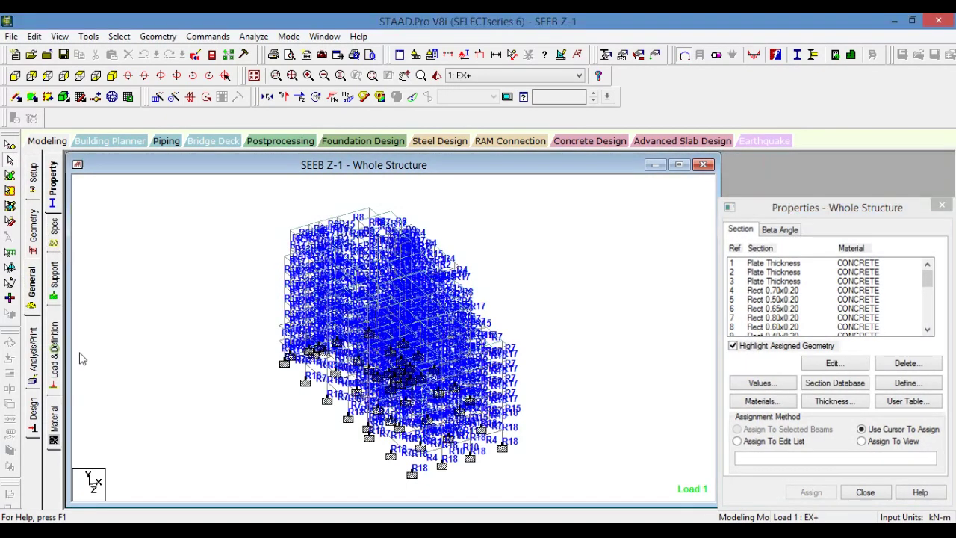
left_click(54, 352)
left_click(732, 188)
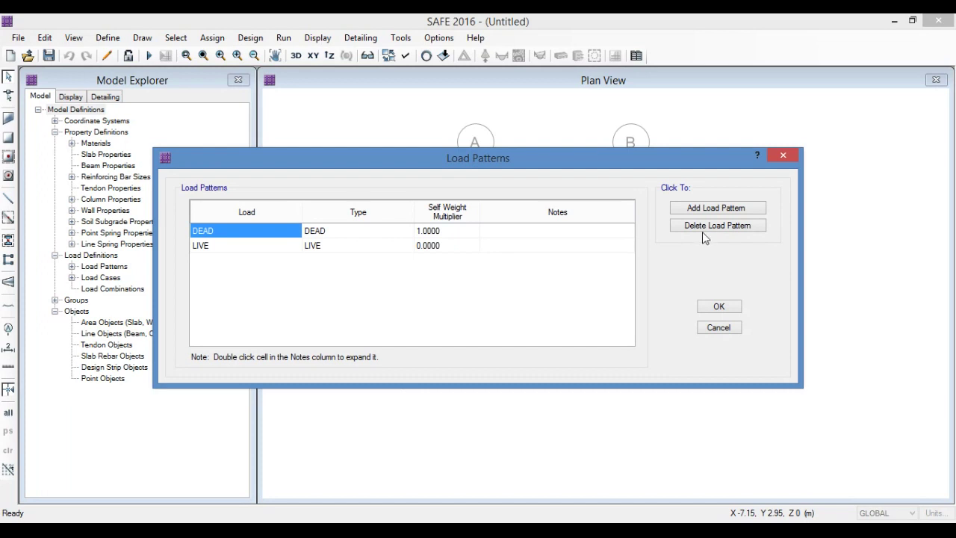
Back in SAFE, add a series of new load patterns below DEAD and LIVE
left_click(728, 209)
left_click(729, 211)
left_click(730, 211)
left_click(729, 212)
left_click(730, 211)
left_click(730, 211)
left_click(730, 212)
left_click(730, 211)
left_click(729, 211)
Rename the DEAD load pattern as EX+, with type QUAKE and a self-weight multiplier of 0
scroll(292, 342, "up", 1)
left_click(254, 234)
type("EX")
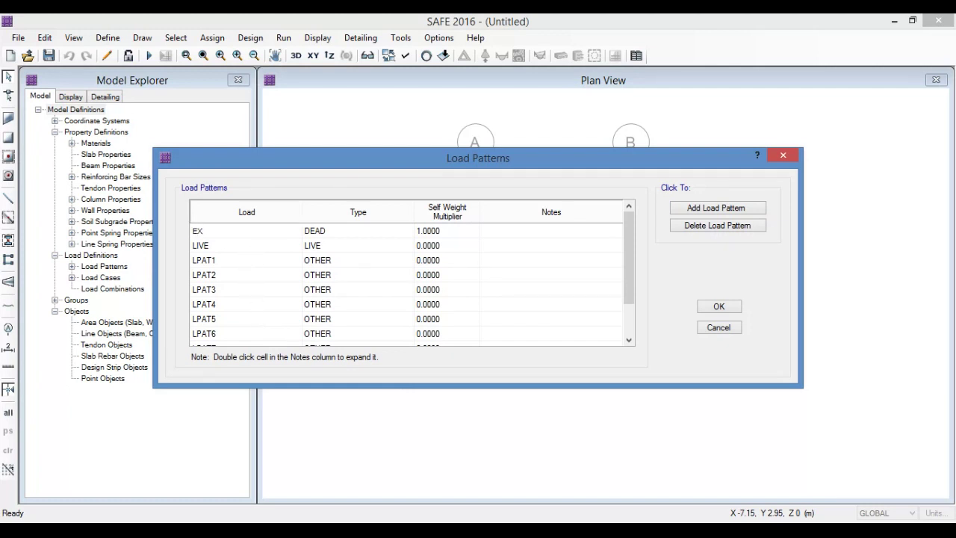
type("+")
left_click(366, 231)
left_click(407, 230)
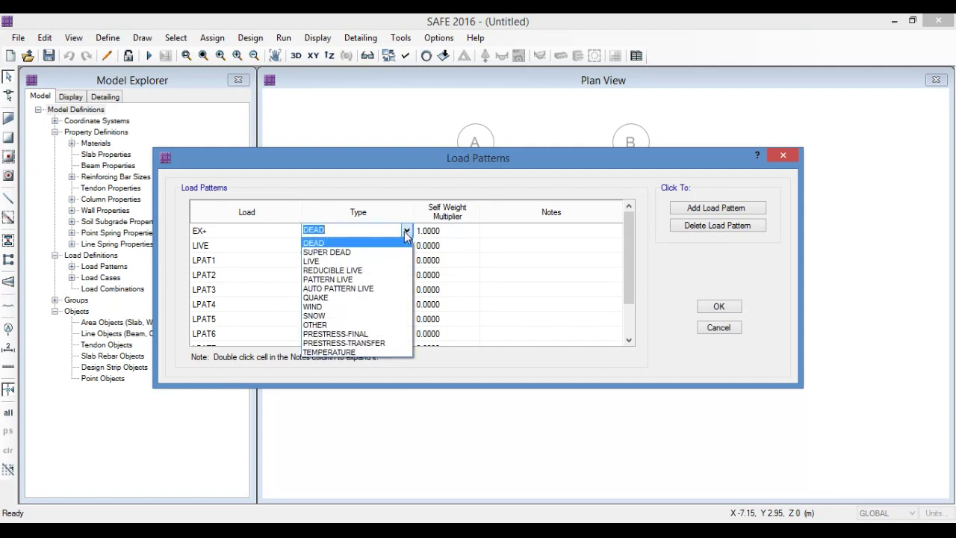
left_click(369, 298)
left_click(460, 233)
type("0.")
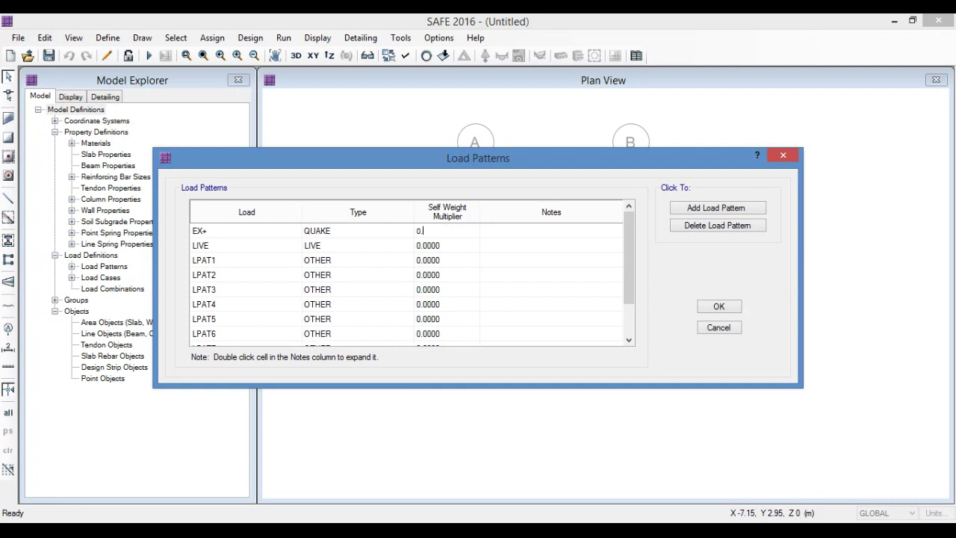
Rename the LIVE load pattern as EX- and set its type to QUAKE
left_click(235, 249)
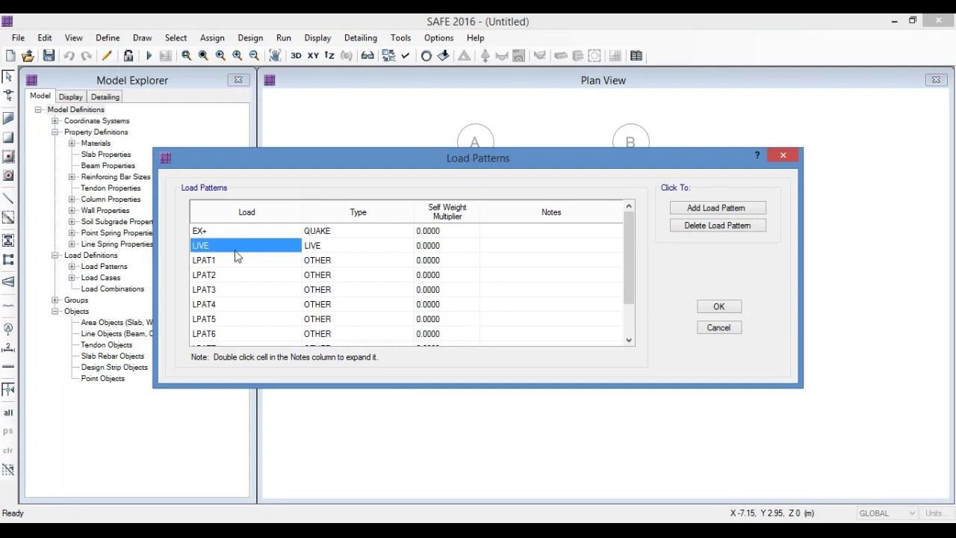
type("EX")
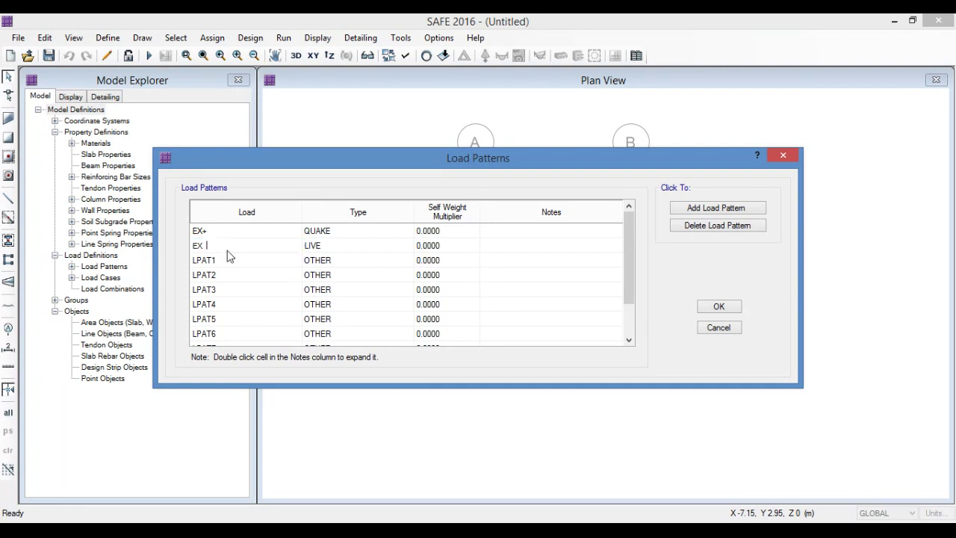
type("-")
left_click(360, 244)
left_click(361, 245)
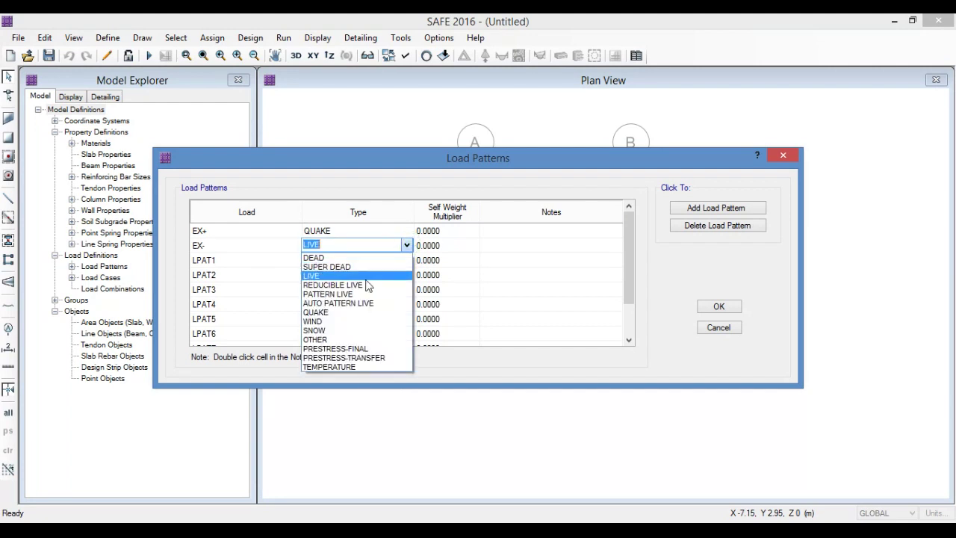
left_click(351, 313)
Rename load pattern LPAT1 as EZ+ and set its type to QUAKE
left_click(263, 263)
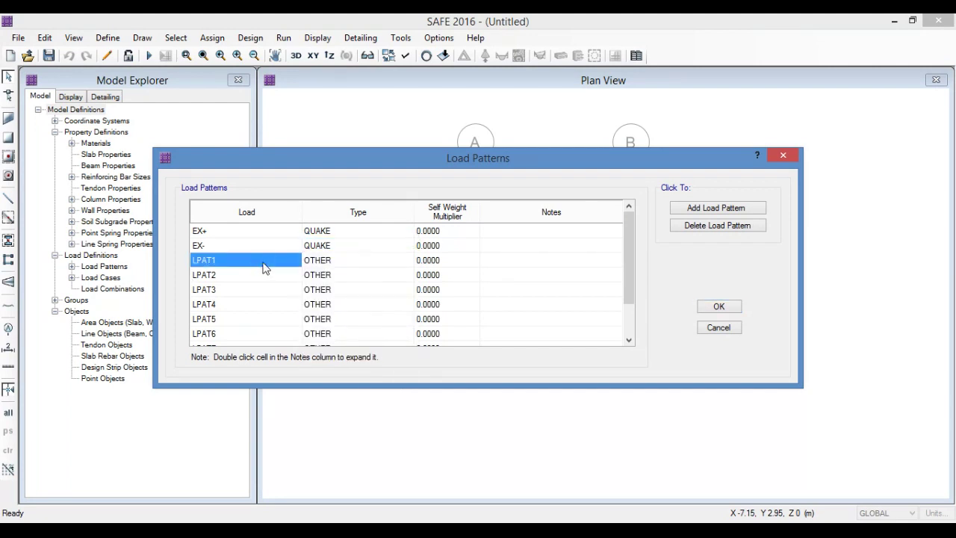
type("W")
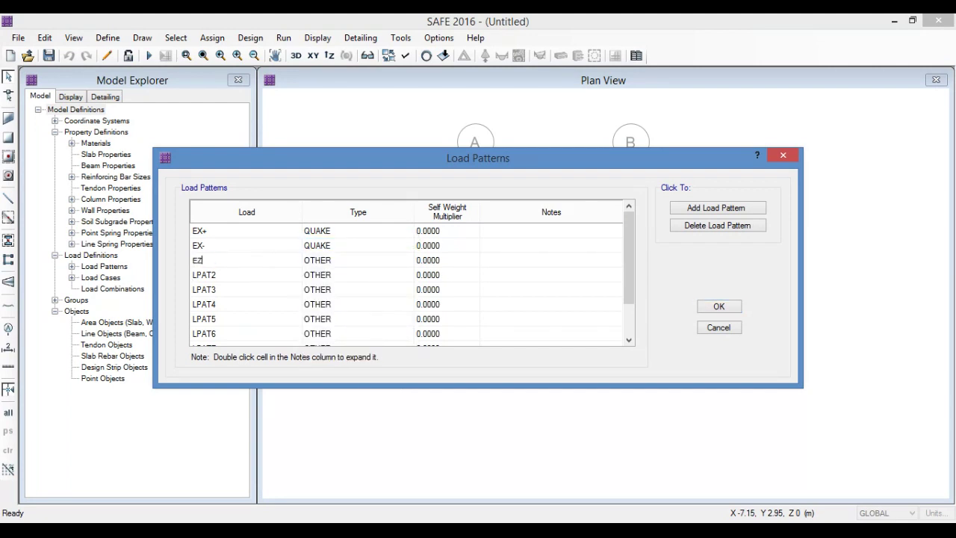
type("Z+")
left_click(390, 263)
left_click(390, 263)
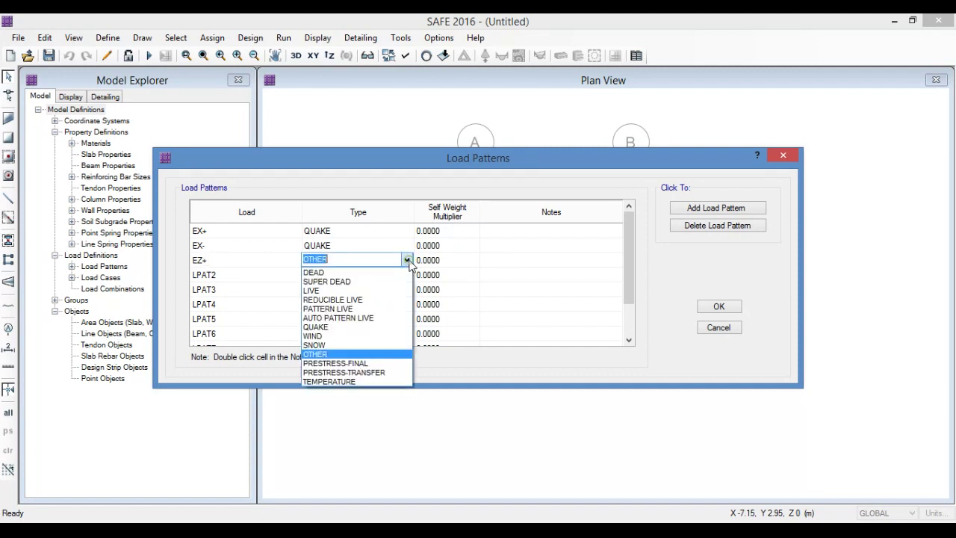
left_click(374, 327)
Rename load pattern LPAT2 as EZ- and set its type to QUAKE
left_click(247, 277)
type("E")
left_click(381, 291)
left_click(403, 274)
left_click(406, 275)
left_click(381, 344)
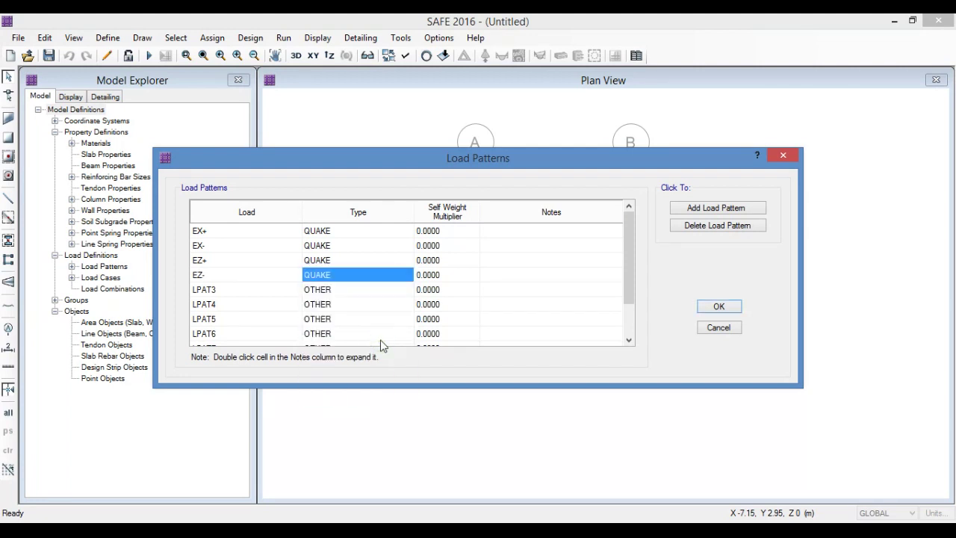
Rename load pattern LPAT3 as DL, with type DEAD and a self-weight multiplier of 1
left_click(210, 291)
left_click(232, 291)
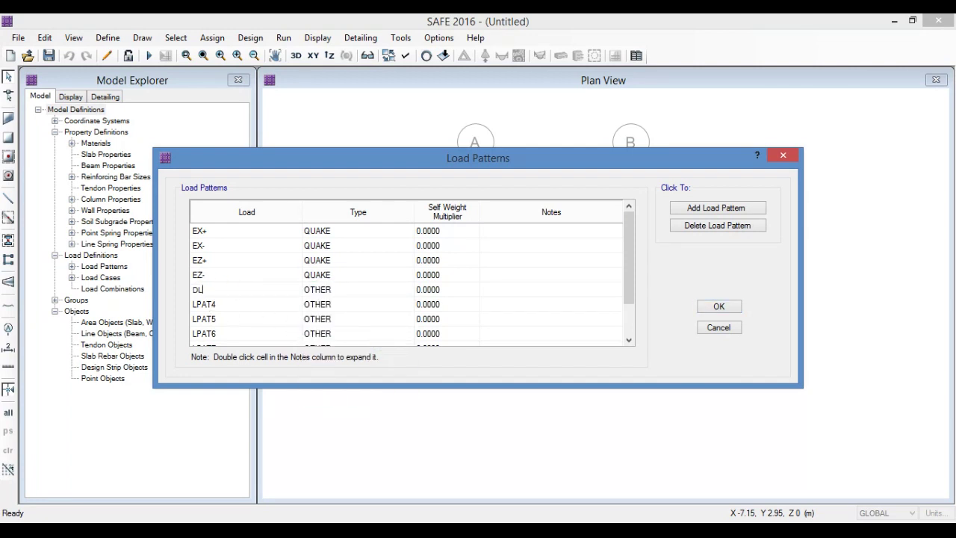
left_click(403, 290)
left_click(406, 290)
left_click(388, 300)
left_click(448, 291)
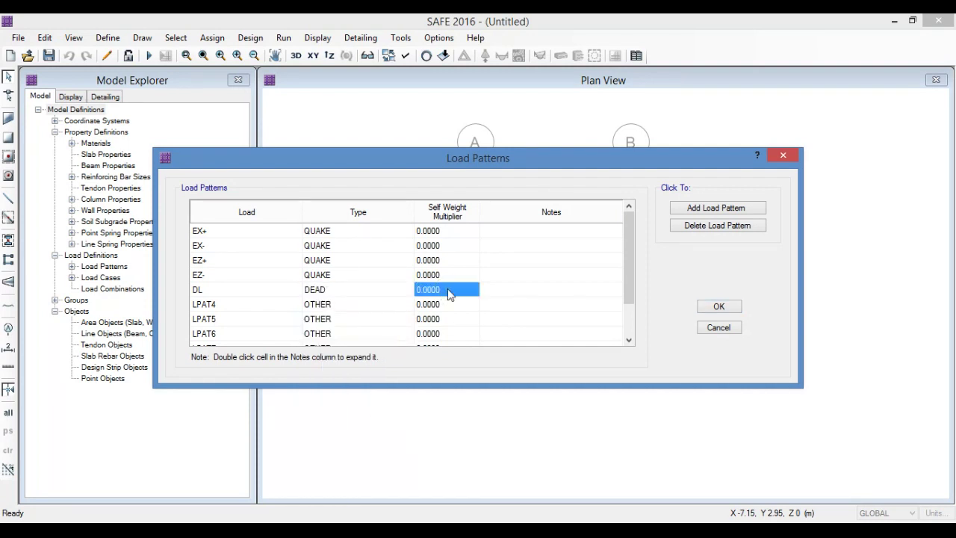
type("1")
Rename load pattern LPAT4 as LL and set its type to LIVE
left_click(253, 303)
left_click(251, 303)
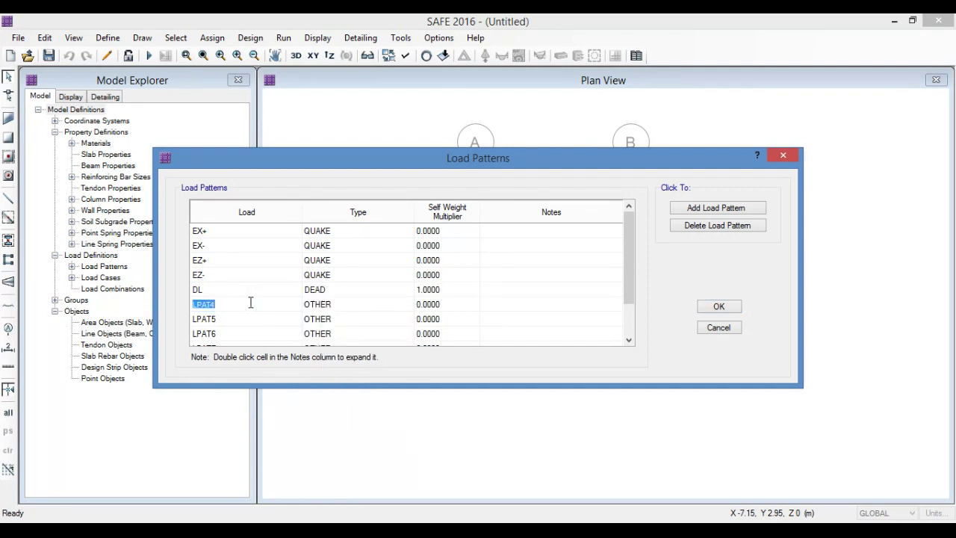
left_click(372, 304)
left_click(373, 304)
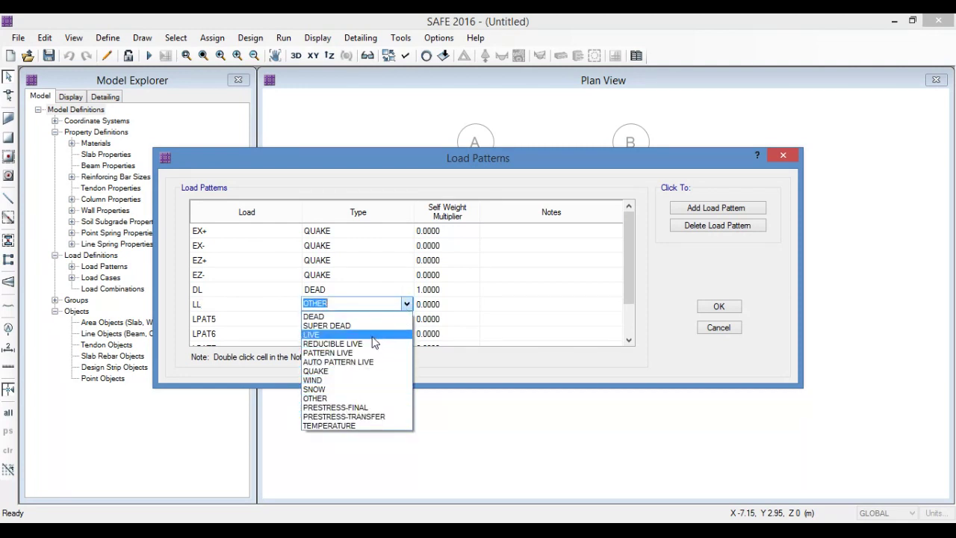
left_click(375, 334)
Rename load pattern LPAT5 as RFL and set its type to REDUCIBLE LIVE
left_click(269, 319)
left_click(270, 320)
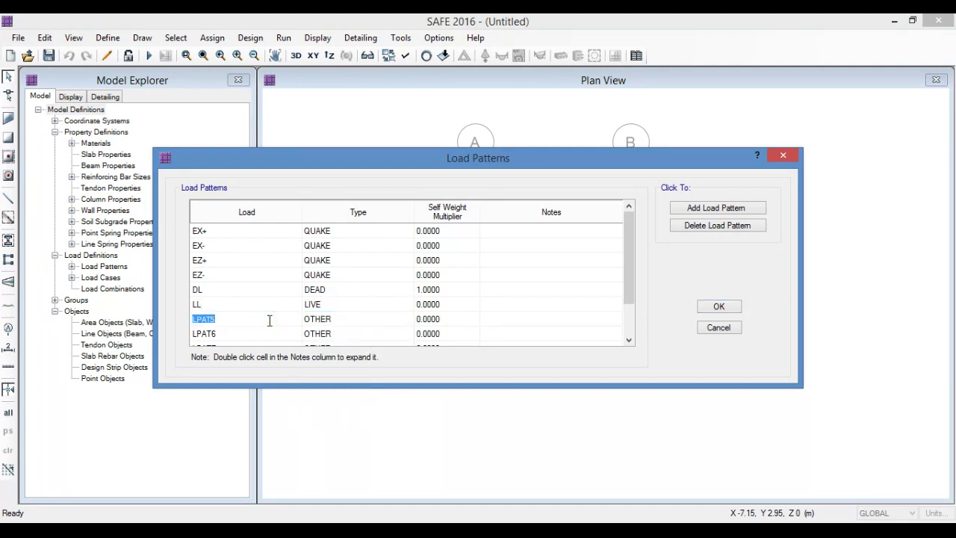
left_click(374, 318)
left_click(375, 319)
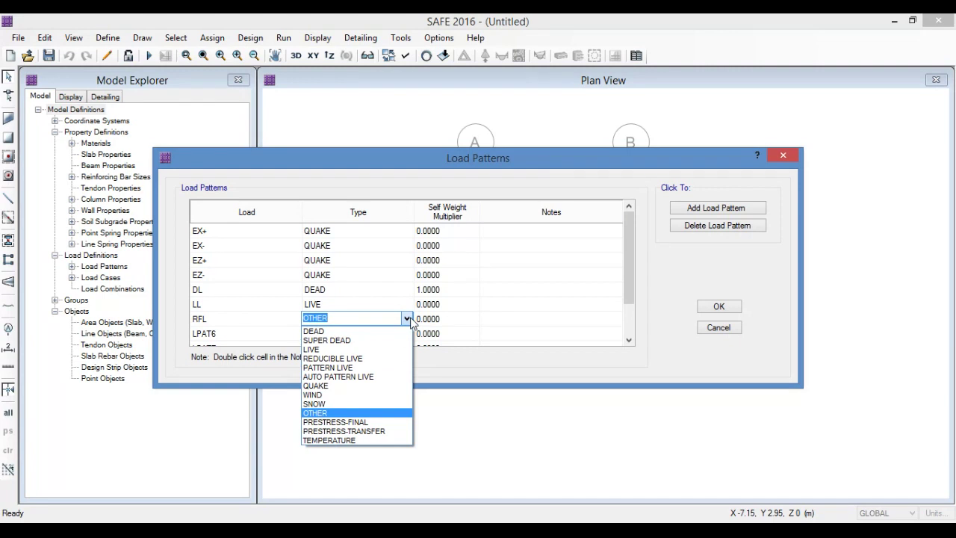
left_click(369, 359)
left_click(446, 319)
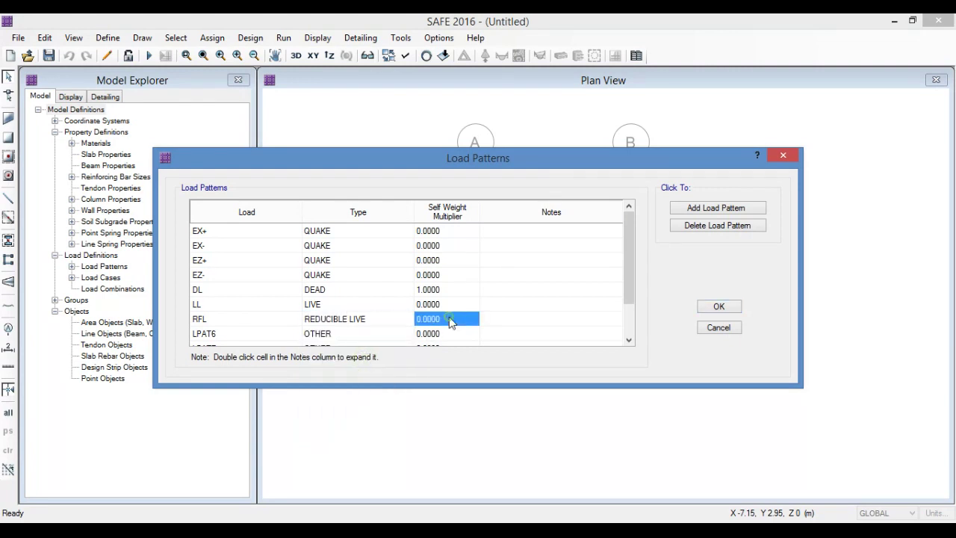
Rename load pattern LPAT6 as WX+ and set its type to WIND
left_click_drag(628, 291, 628, 308)
left_click(247, 302)
left_click(247, 303)
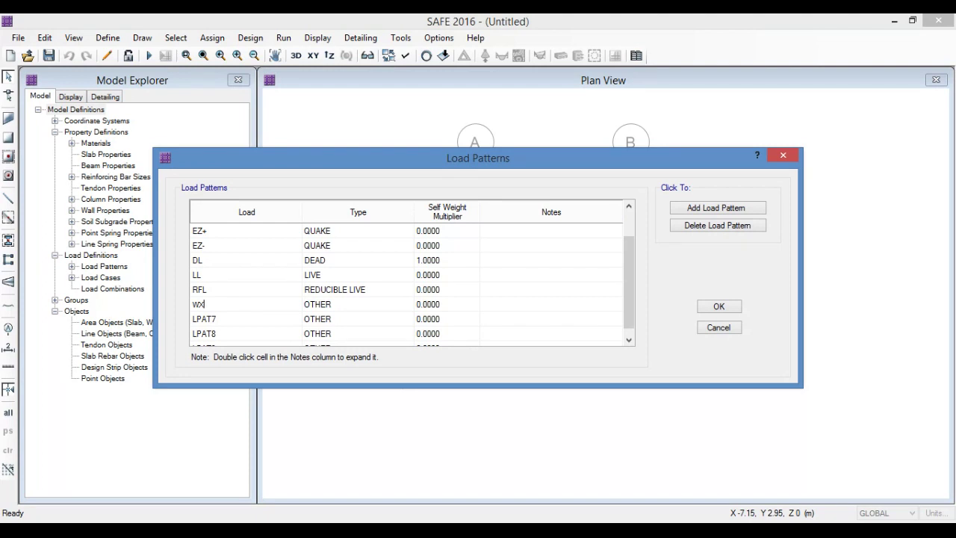
type("WX+")
left_click(384, 303)
left_click(405, 304)
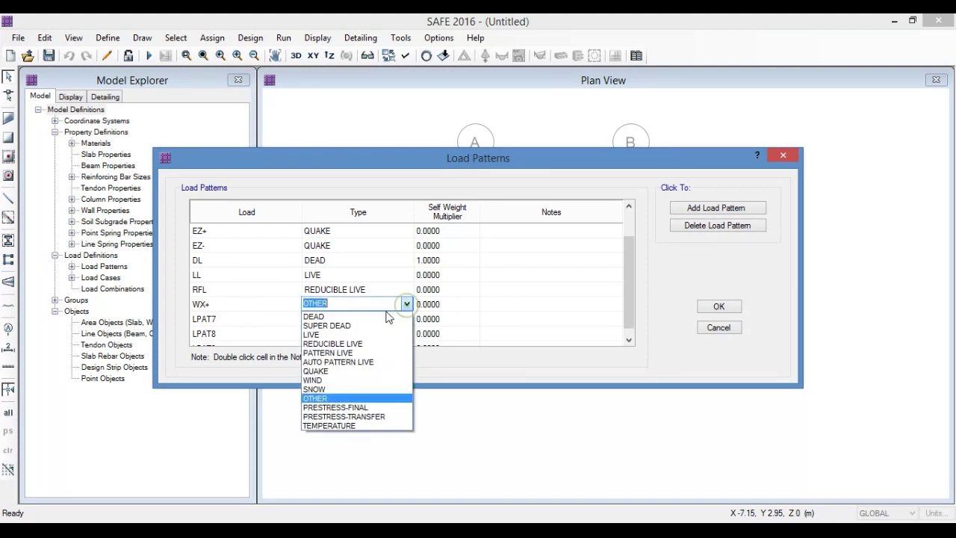
left_click(367, 383)
Rename load pattern LPAT7 as WX- and set its type to WIND
left_click(246, 318)
left_click(246, 318)
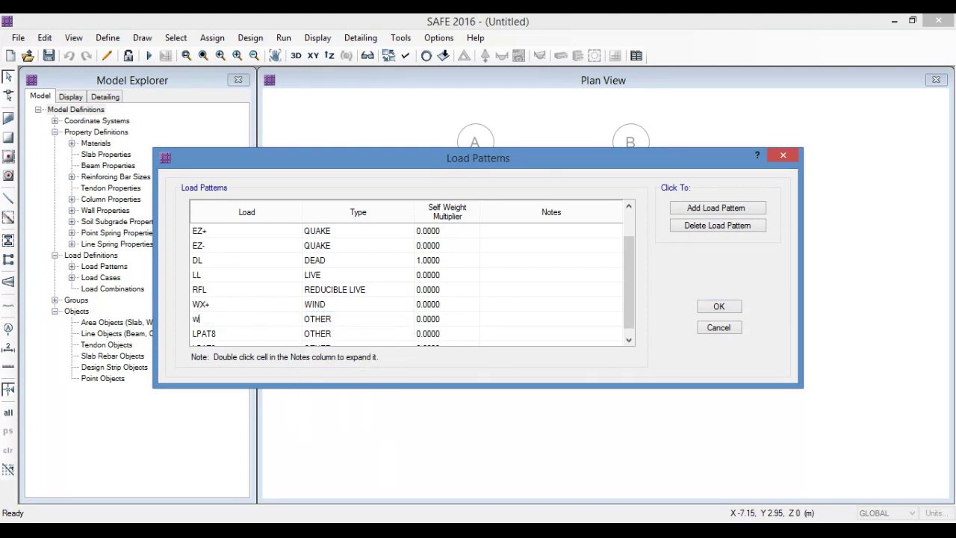
left_click(384, 319)
left_click(405, 319)
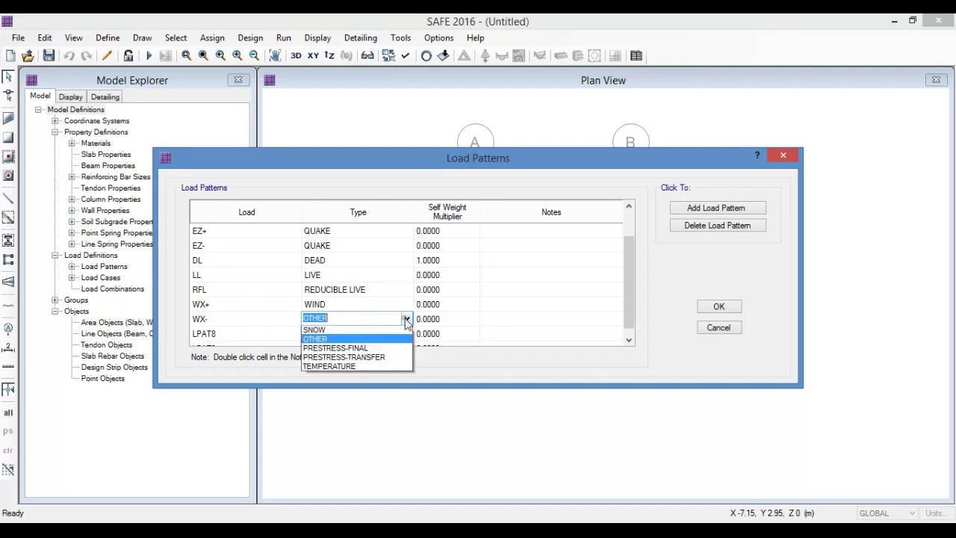
left_click(366, 392)
Rename load pattern LPAT8 as WZ+ and set its type to WIND
double_click(262, 334)
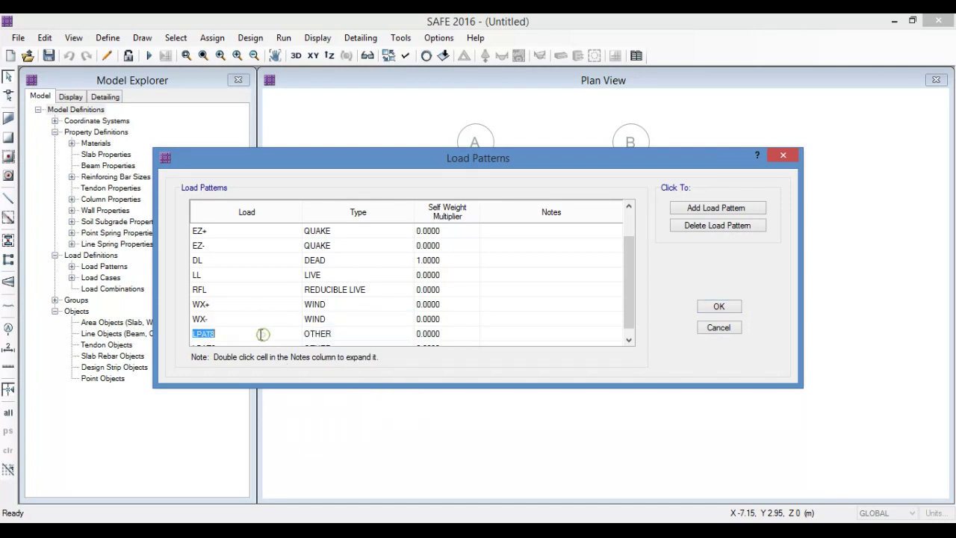
left_click(405, 334)
left_click(406, 334)
left_click(317, 418)
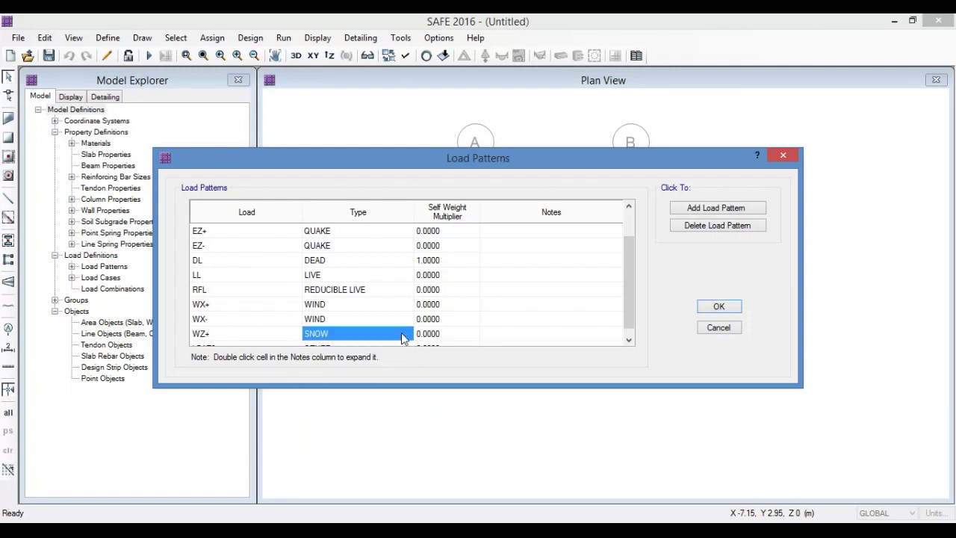
left_click(407, 334)
left_click(351, 409)
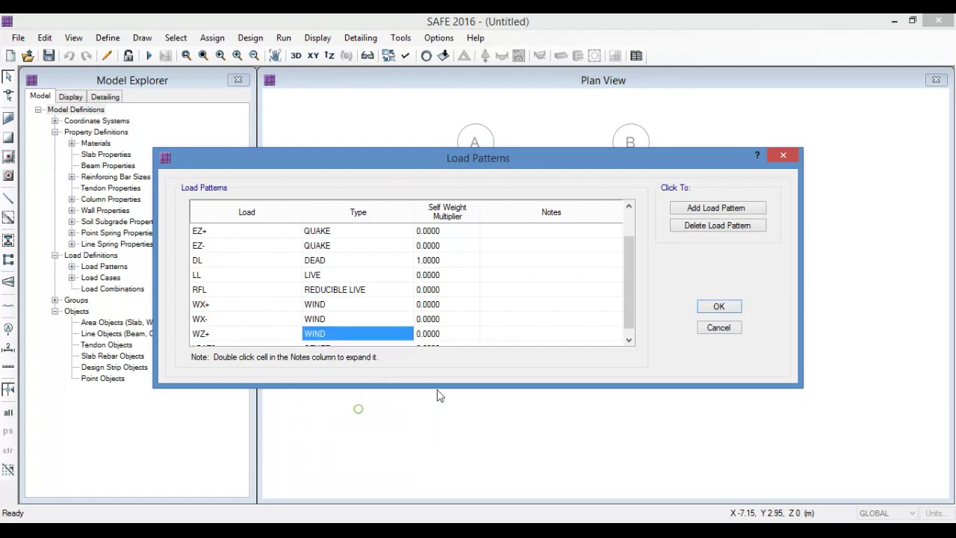
Rename the last load pattern as WZ-, set its type to WIND, and accept the load pattern definitions
left_click(629, 339)
left_click(233, 341)
left_click(235, 338)
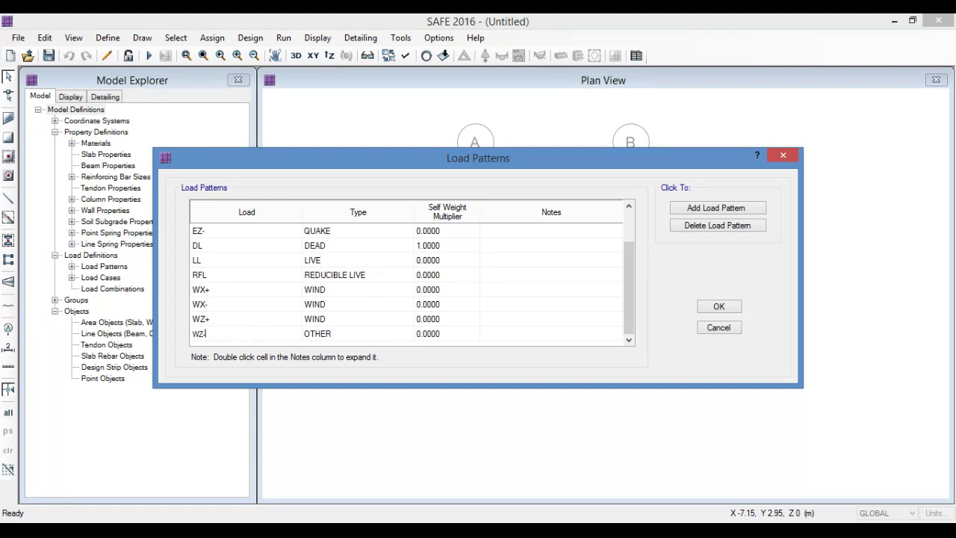
left_click(362, 336)
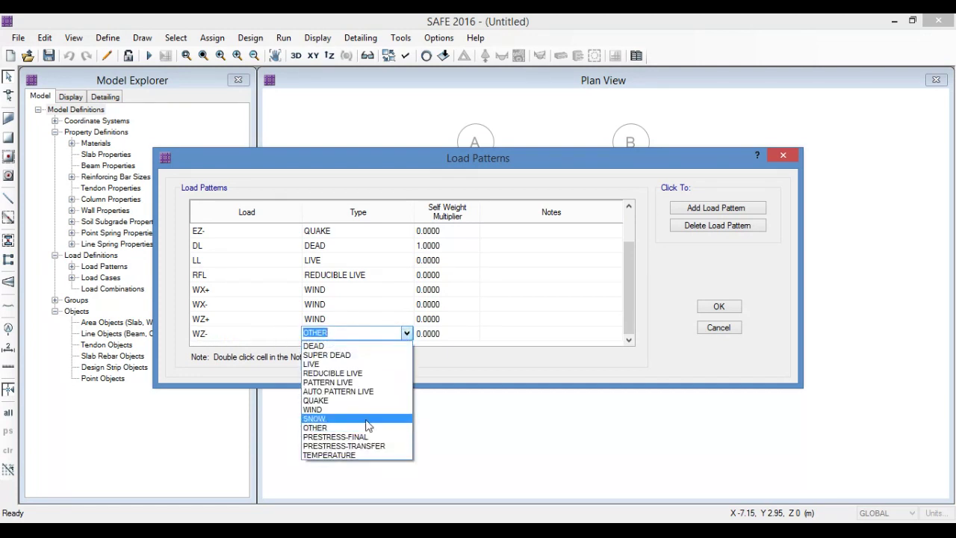
left_click(363, 410)
left_click_drag(633, 332, 634, 277)
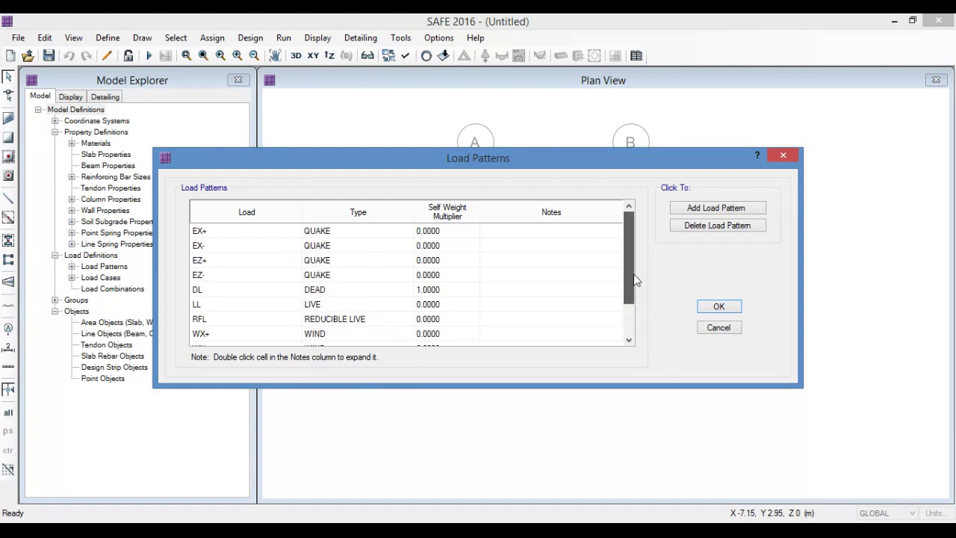
left_click(726, 309)
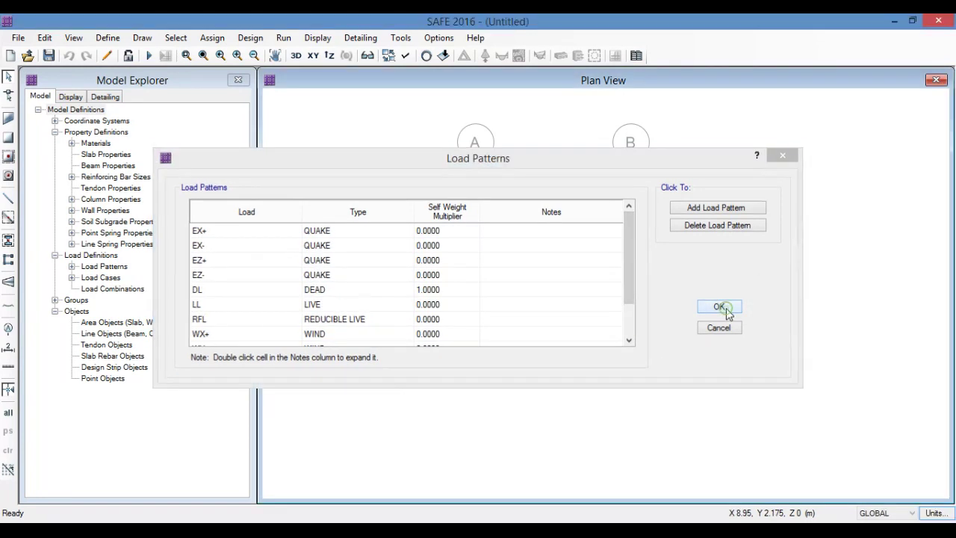
Rename the DEAD load case as EX+
left_click(110, 39)
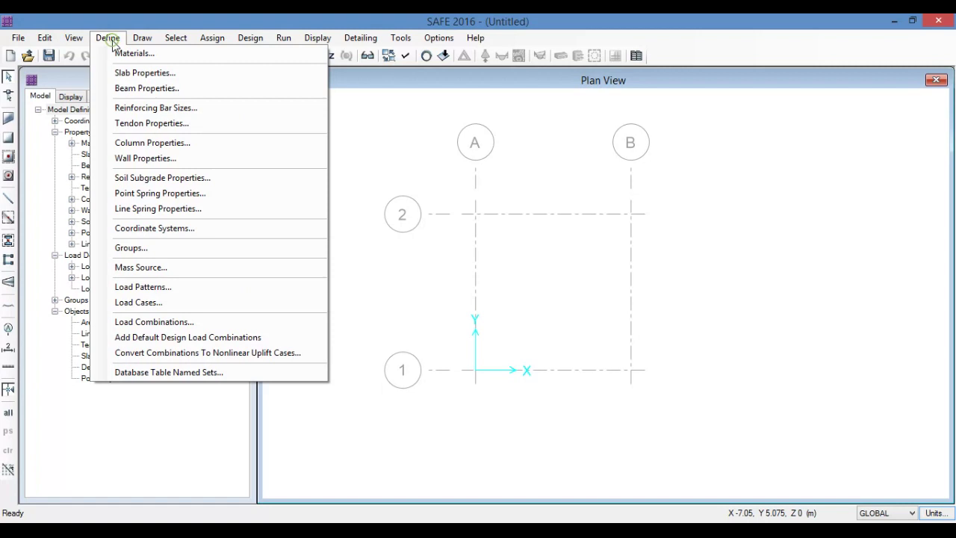
left_click(178, 304)
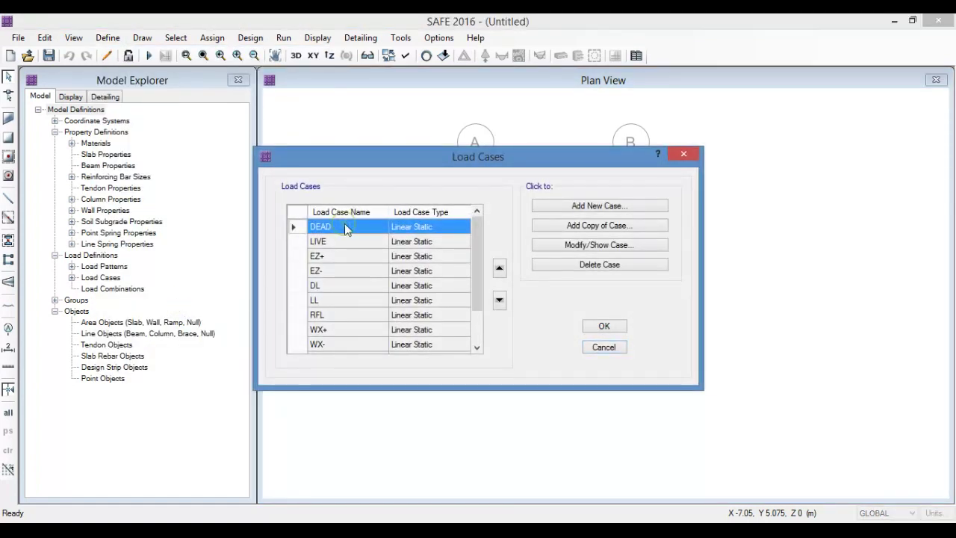
double_click(344, 227)
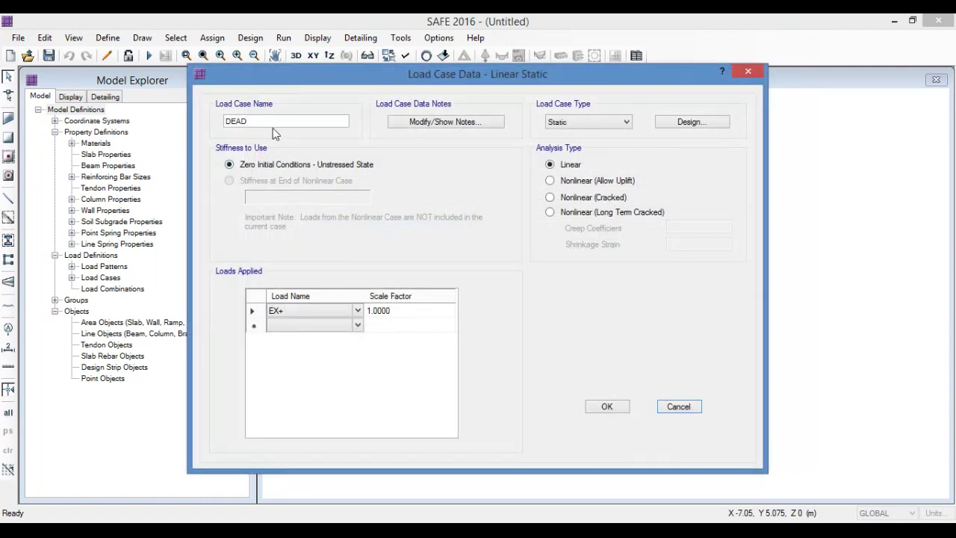
double_click(267, 122)
left_click(610, 409)
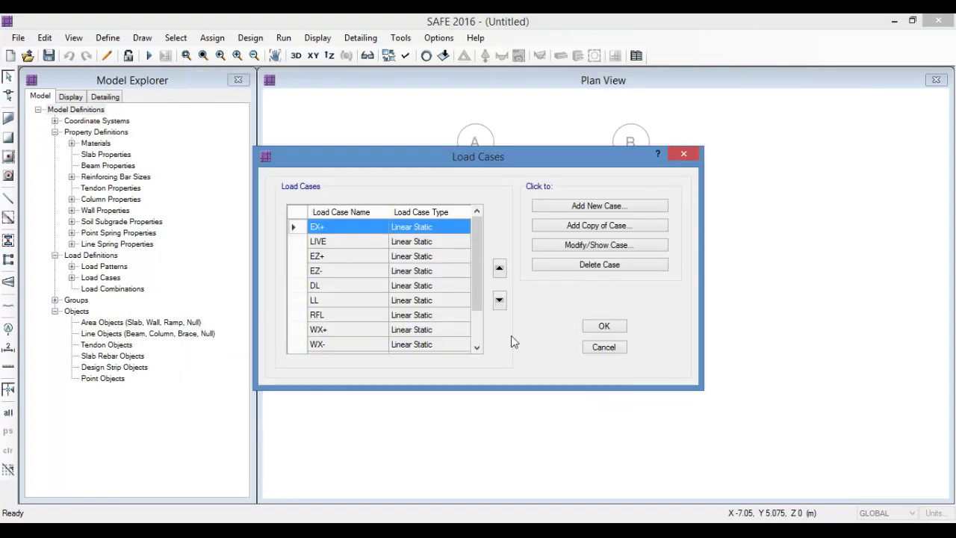
Rename the LIVE load case as EX- and accept the load case definitions
double_click(345, 242)
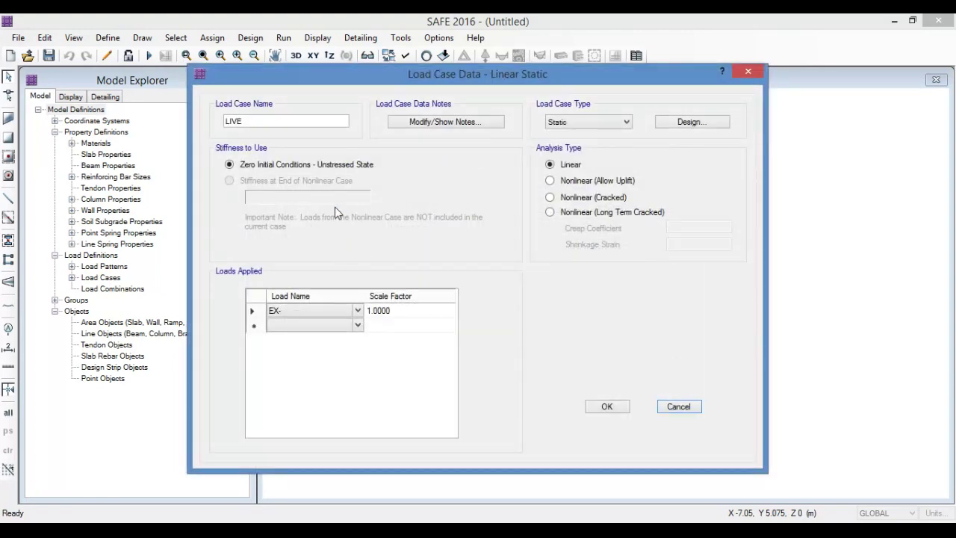
left_click(250, 125)
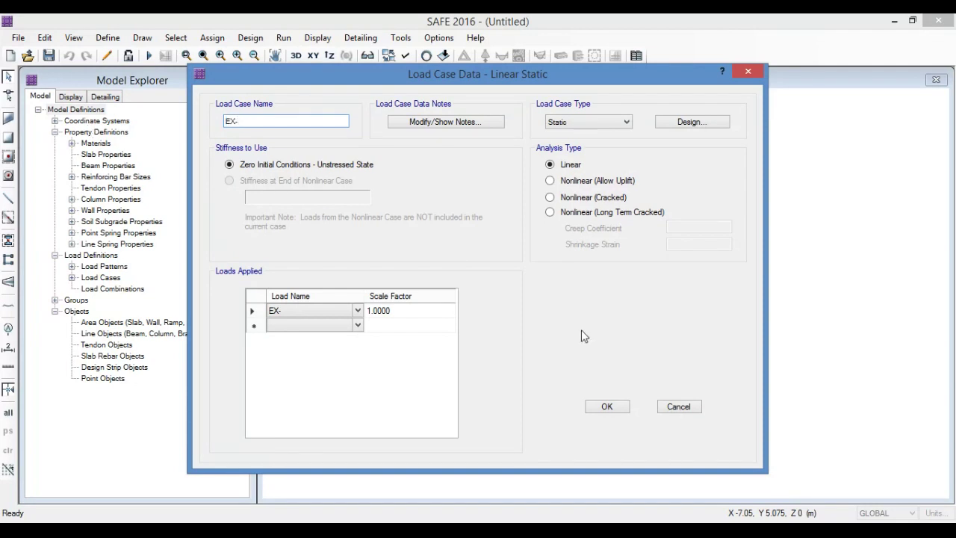
type("EX-")
left_click(608, 406)
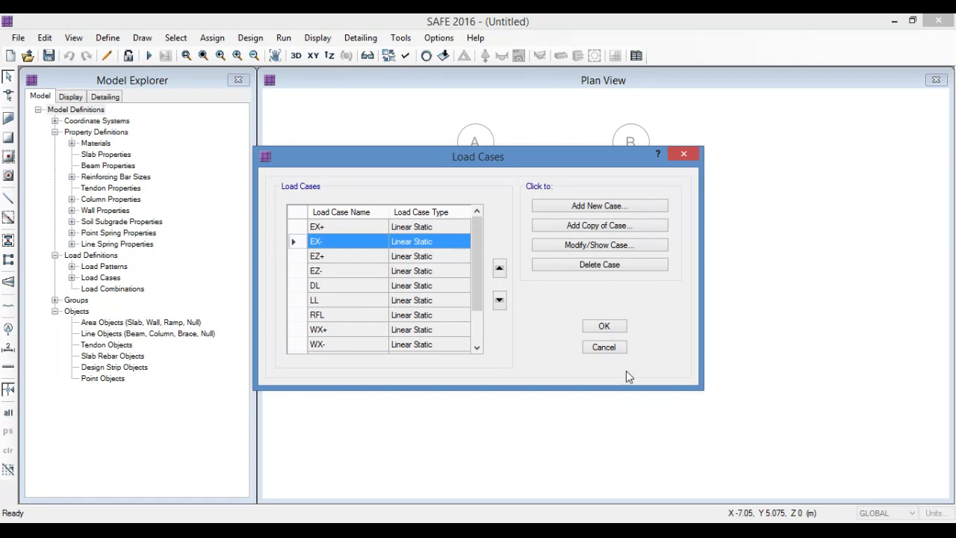
left_click(604, 325)
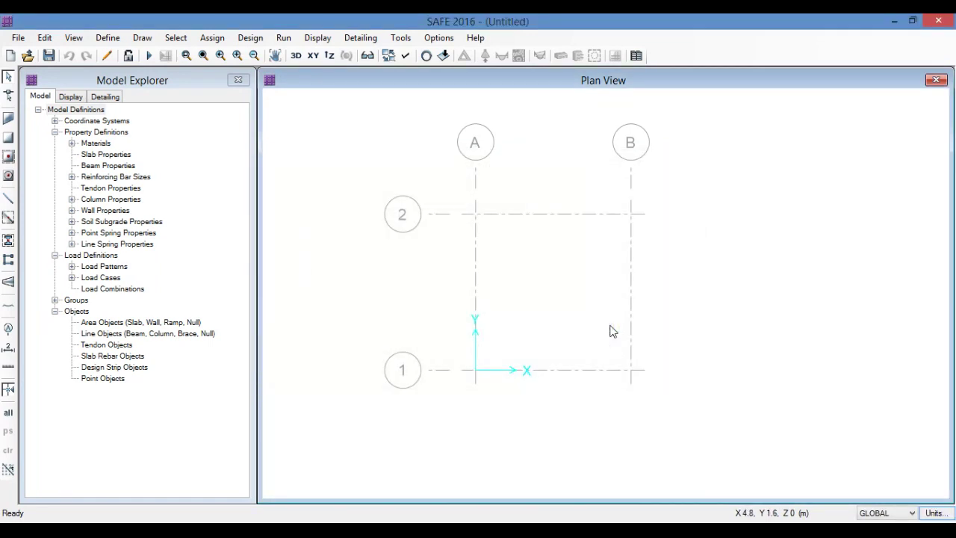
Add the default design load combinations for Strength (Ultimate) and Service - Normal only, and accept the combination list
left_click(107, 38)
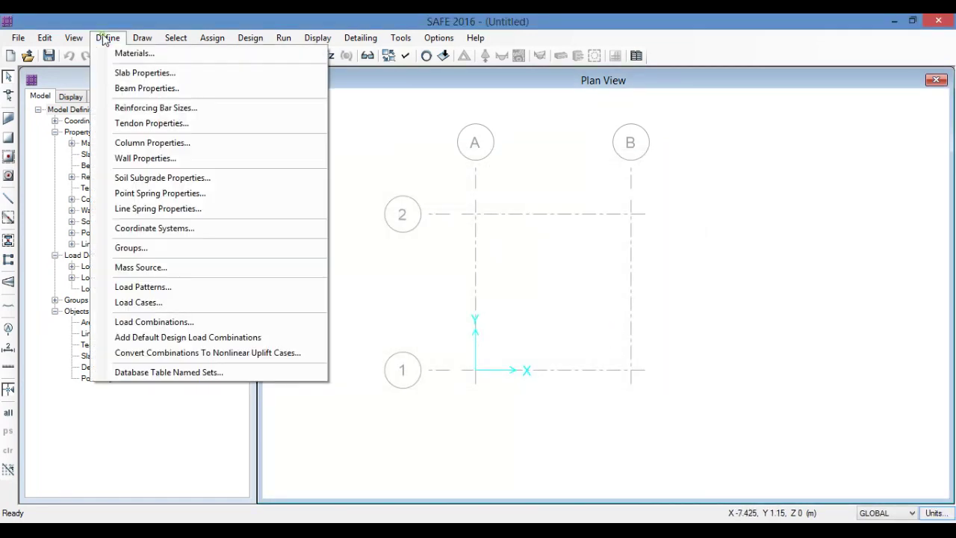
left_click(175, 327)
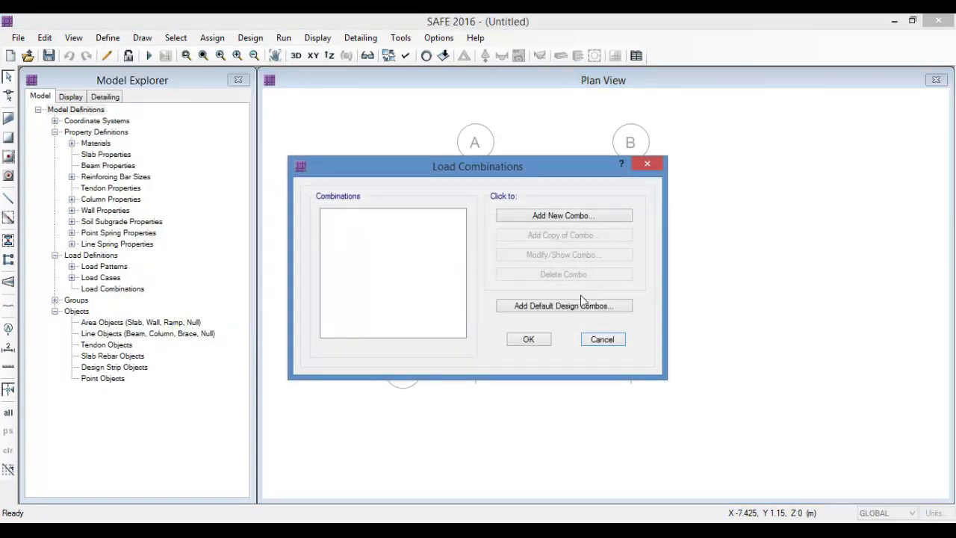
left_click(571, 306)
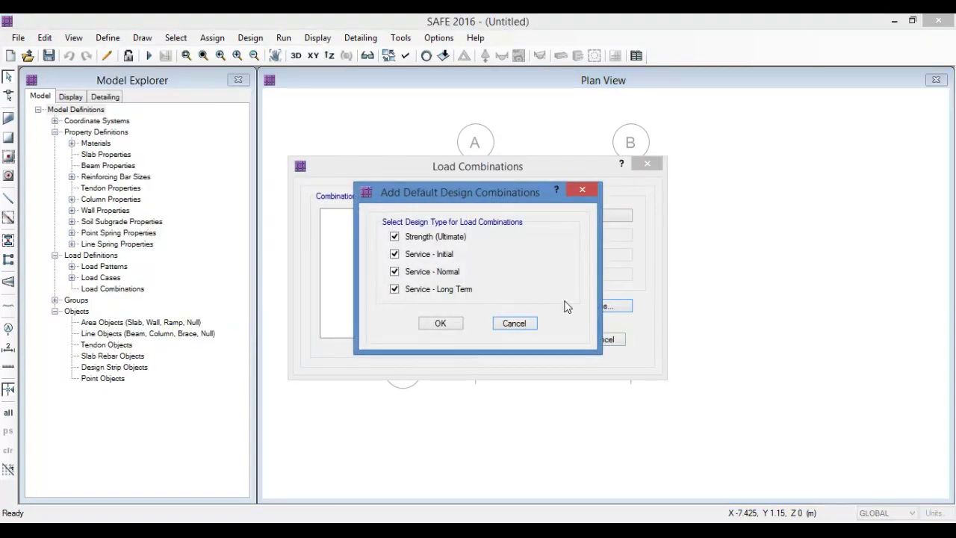
left_click(416, 257)
left_click(451, 322)
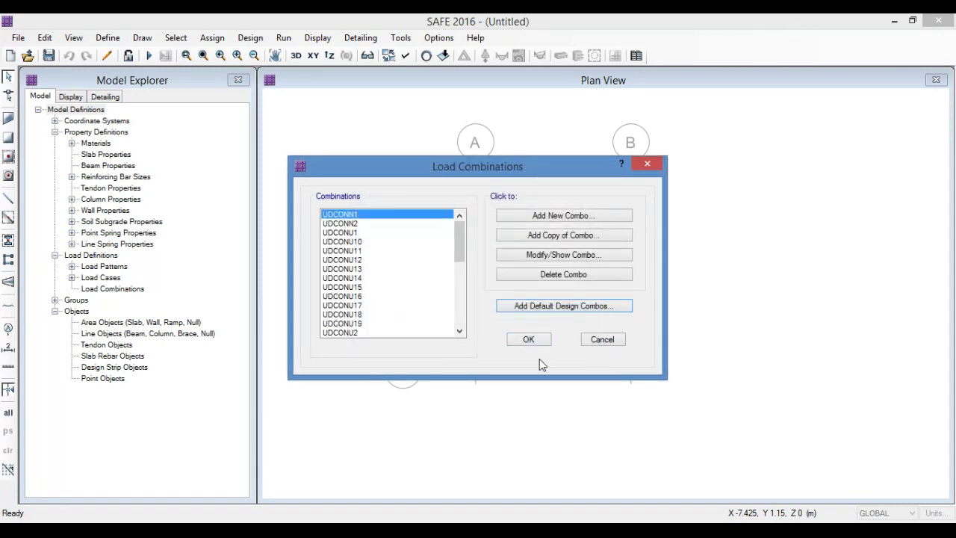
left_click(537, 348)
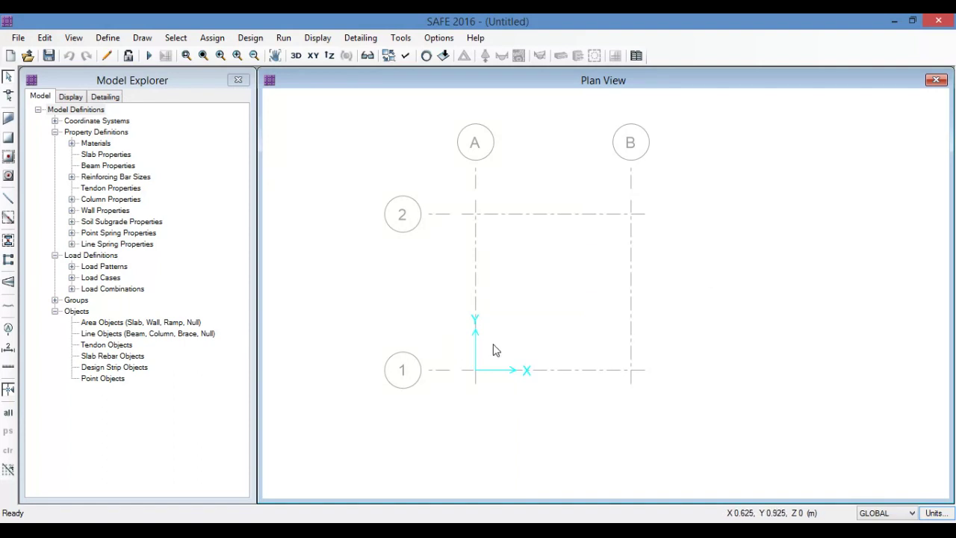
Switch to the pile cap drawing in AutoCAD and measure the offsets from the raft's lower-left corner to the nearest pile's centre
left_click(347, 530)
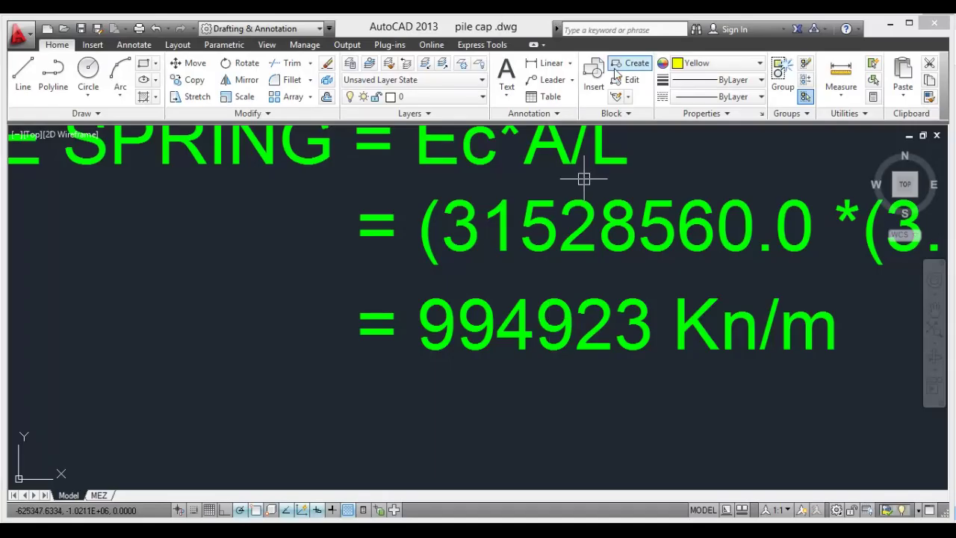
left_click(551, 63)
scroll(590, 187, "down", 8)
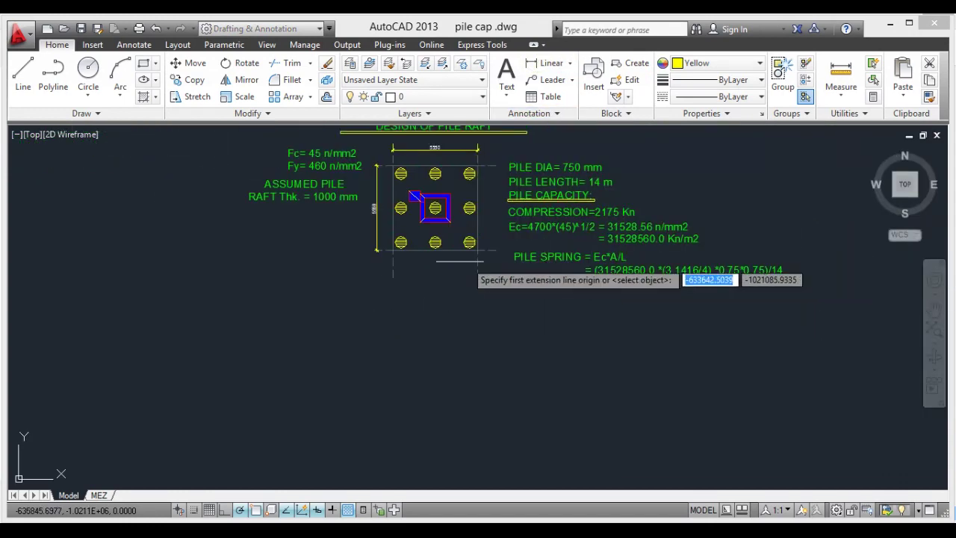
scroll(407, 248, "up", 8)
middle_click_drag(494, 188, 522, 386)
left_click(442, 366)
scroll(590, 298, "down", 5)
left_click(569, 315)
scroll(569, 318, "up", 6)
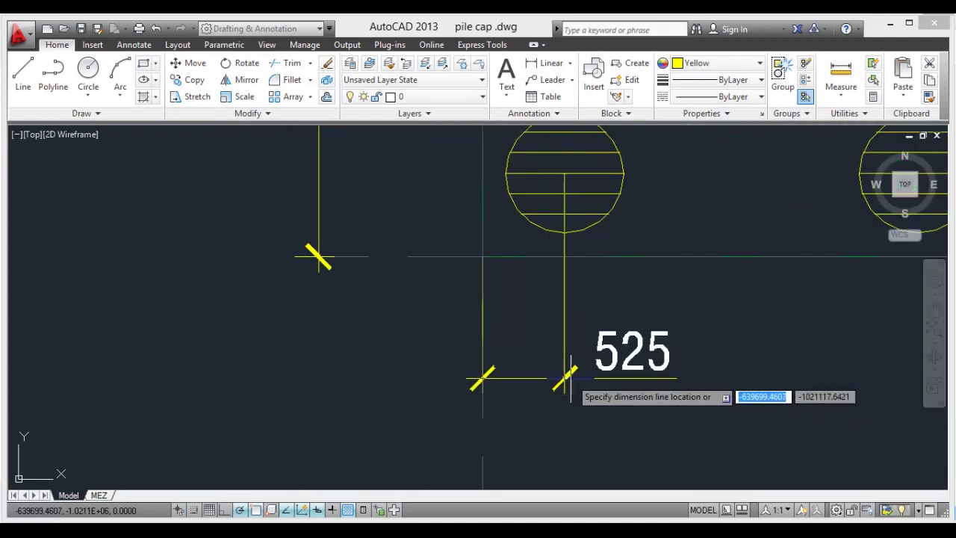
scroll(573, 366, "down", 5)
scroll(512, 299, "up", 6)
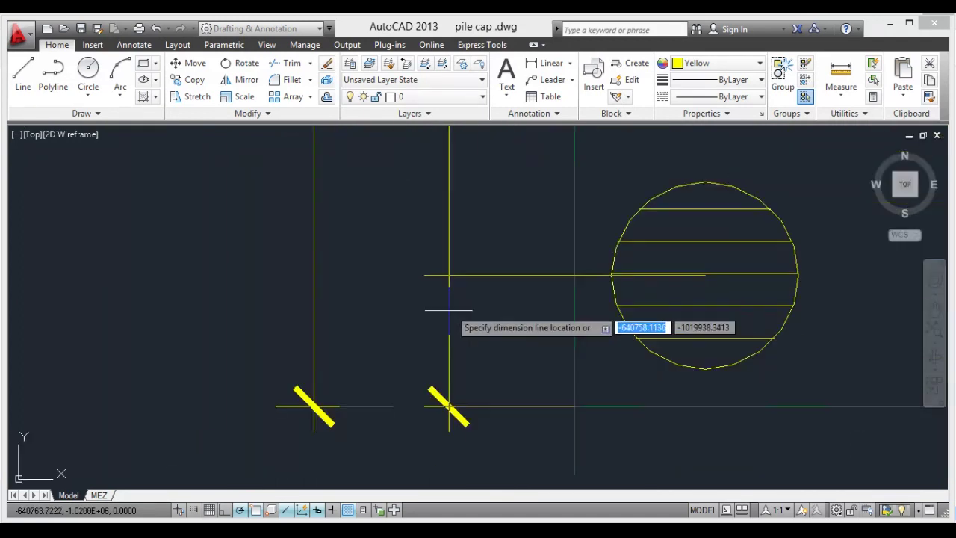
key("Escape")
Measure the horizontal centre-to-centre spacing between the first and middle piles of the raft's lower row with a linear dimension
left_click(551, 63)
scroll(327, 398, "down", 3)
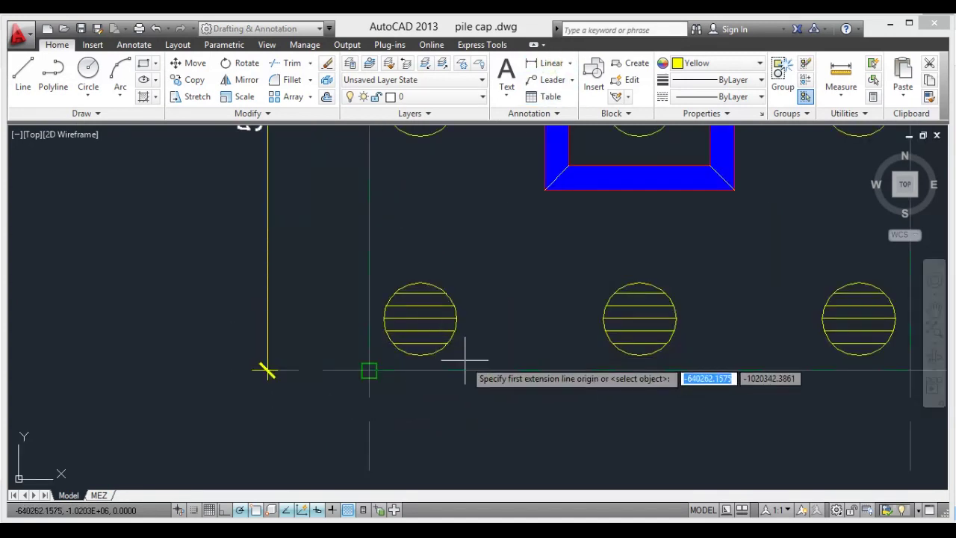
scroll(448, 369, "down", 4)
left_click(431, 338)
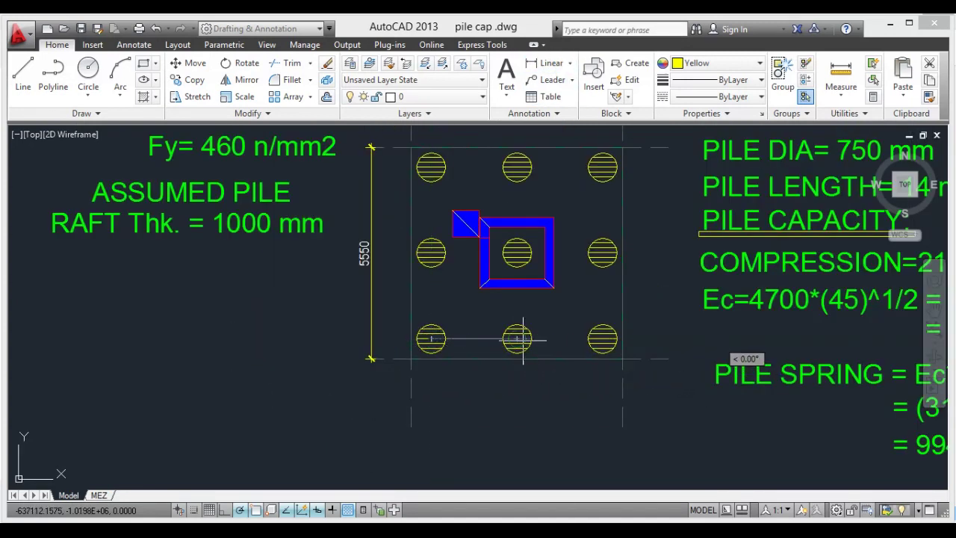
left_click(516, 338)
scroll(487, 359, "up", 5)
scroll(467, 336, "down", 3)
key("Escape")
Measure the horizontal spacing from the lower row's middle pile centre to the right-hand pile centre
key("space")
left_click(551, 305)
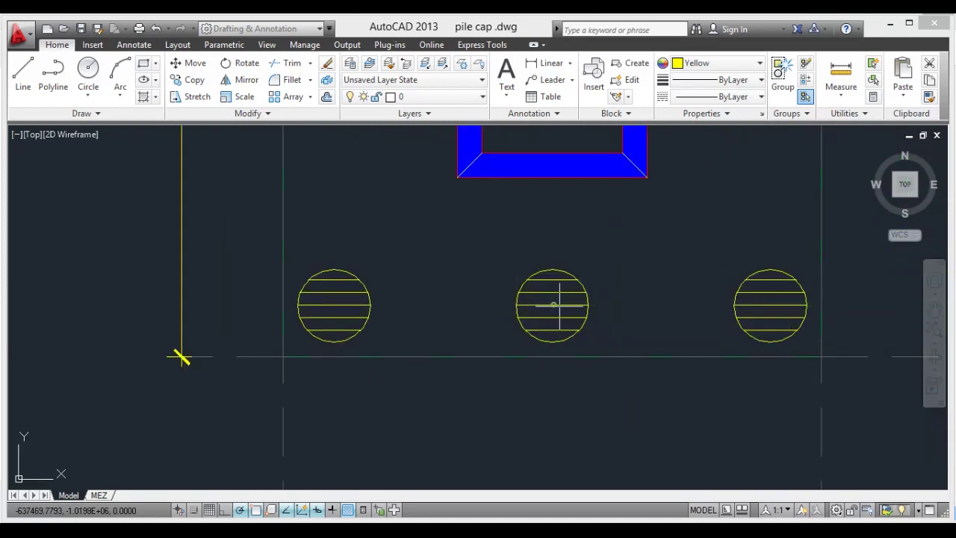
left_click(770, 304)
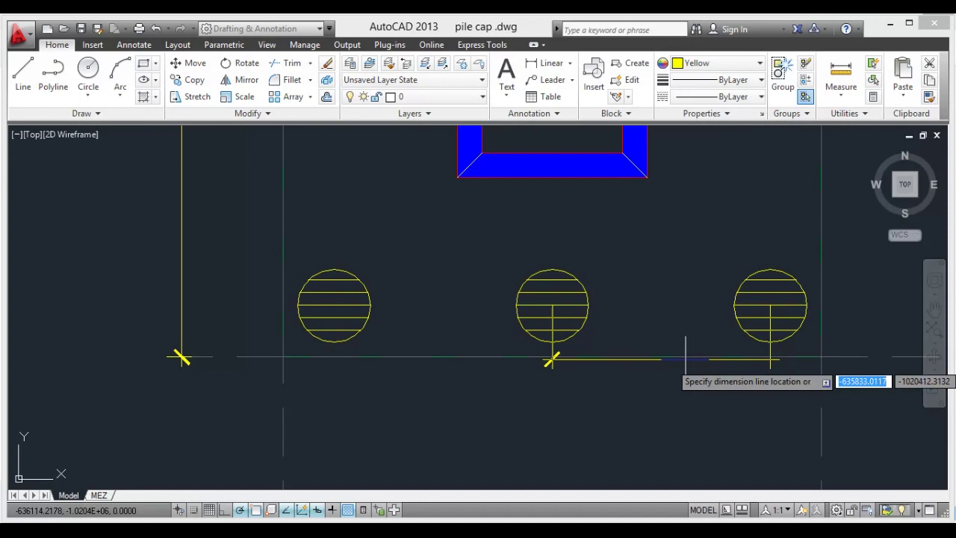
scroll(676, 440, "down", 6)
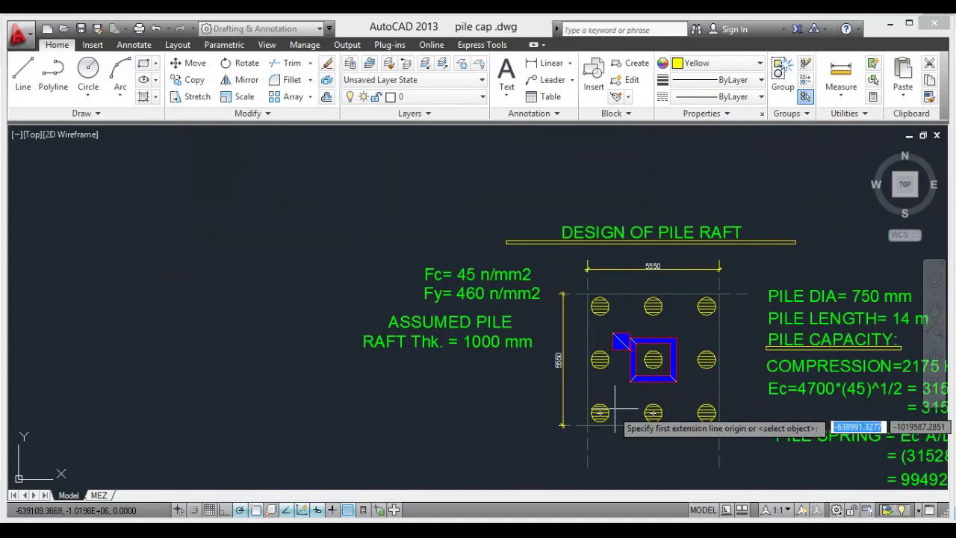
Measure the vertical centre-to-centre spacing between the lower and middle piles of the raft's left column
scroll(608, 411, "up", 5)
left_click(574, 423)
left_click(575, 203)
left_click(577, 308)
scroll(560, 298, "down", 5)
Measure the vertical spacing from the left column's middle pile centre to its upper pile centre, without keeping the dimension
key("Return")
scroll(566, 241, "up", 5)
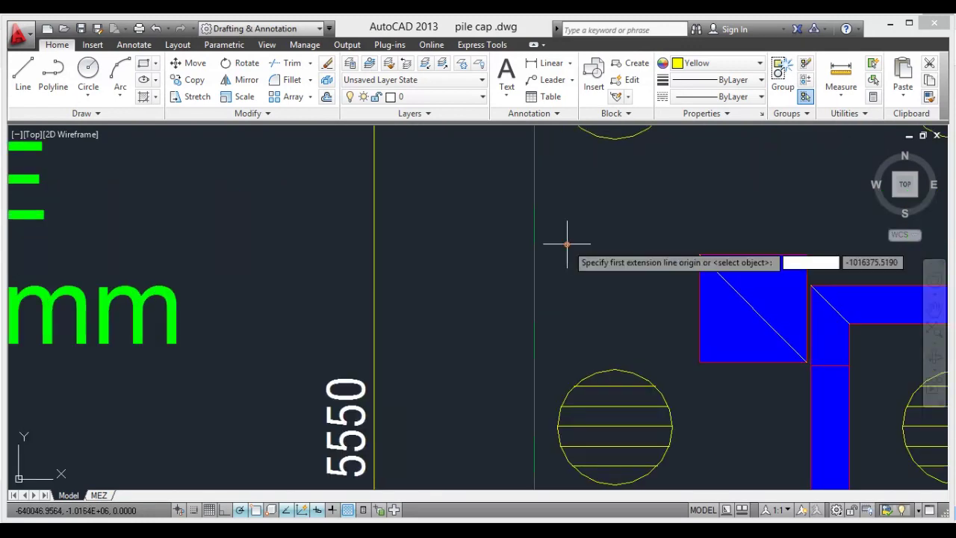
scroll(617, 441, "down", 5)
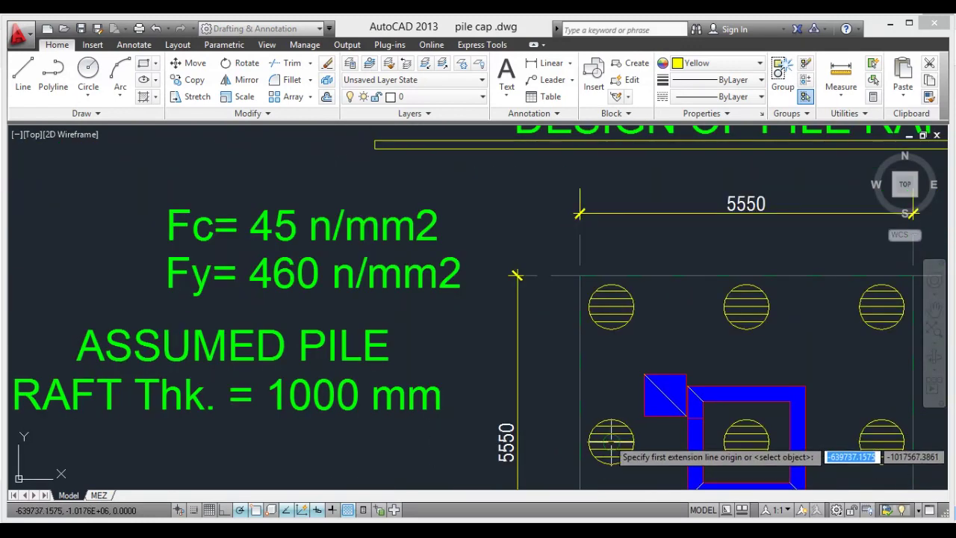
left_click(611, 442)
left_click(611, 306)
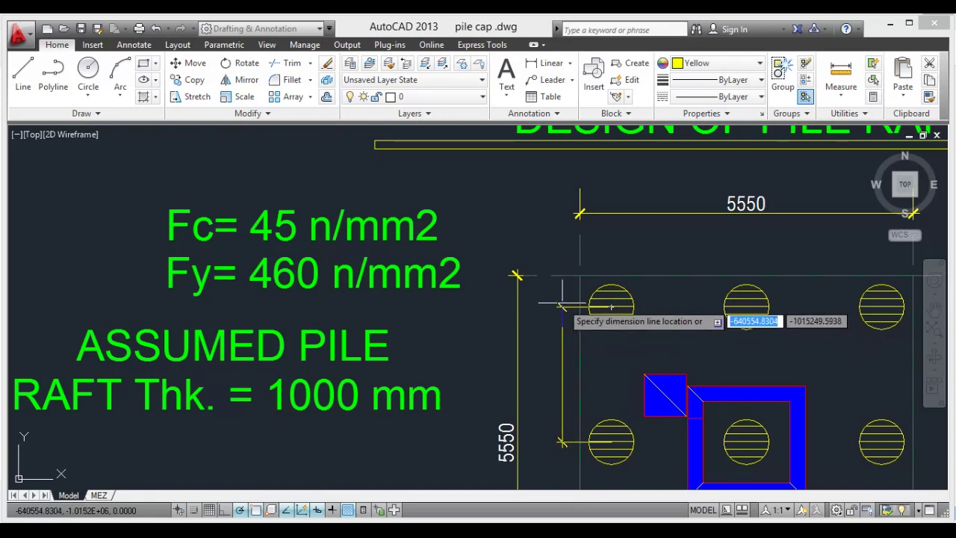
key("Escape")
scroll(504, 183, "down", 4)
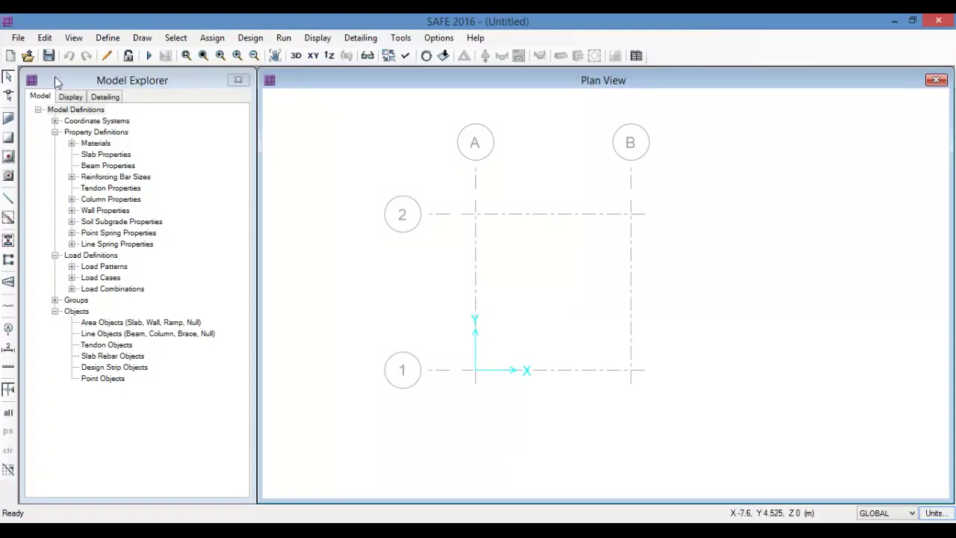
Switch to SAFE 2016, start drawing point objects and open the plan offset X value for editing
left_click(143, 39)
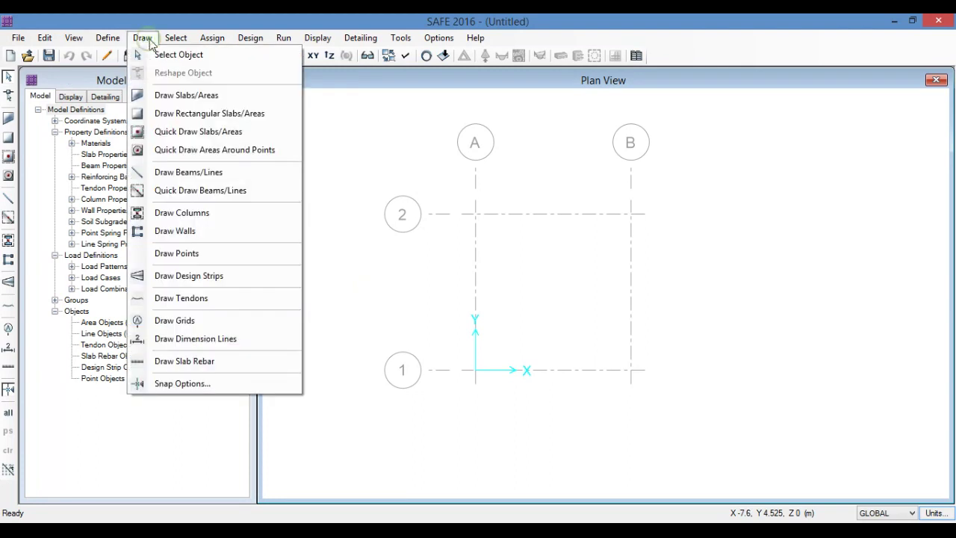
left_click(176, 254)
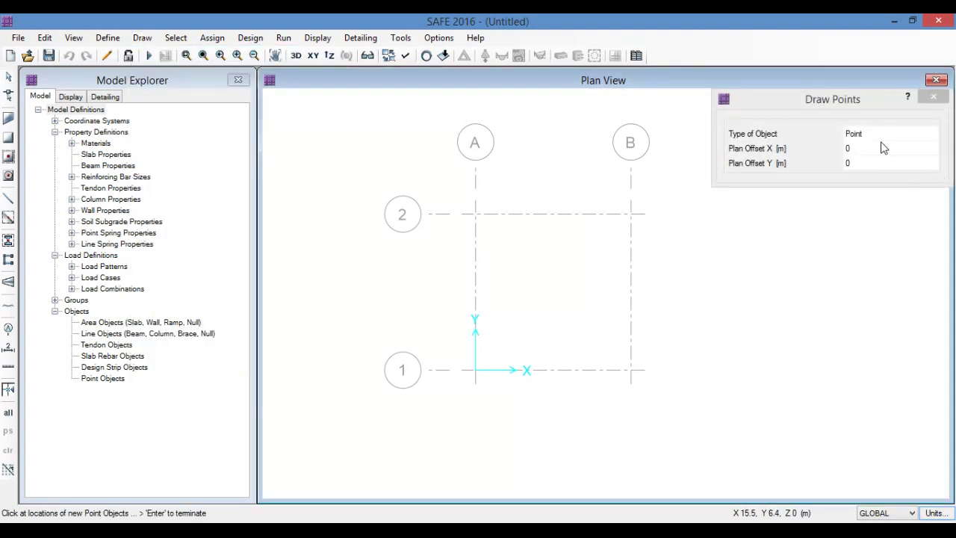
left_click(877, 150)
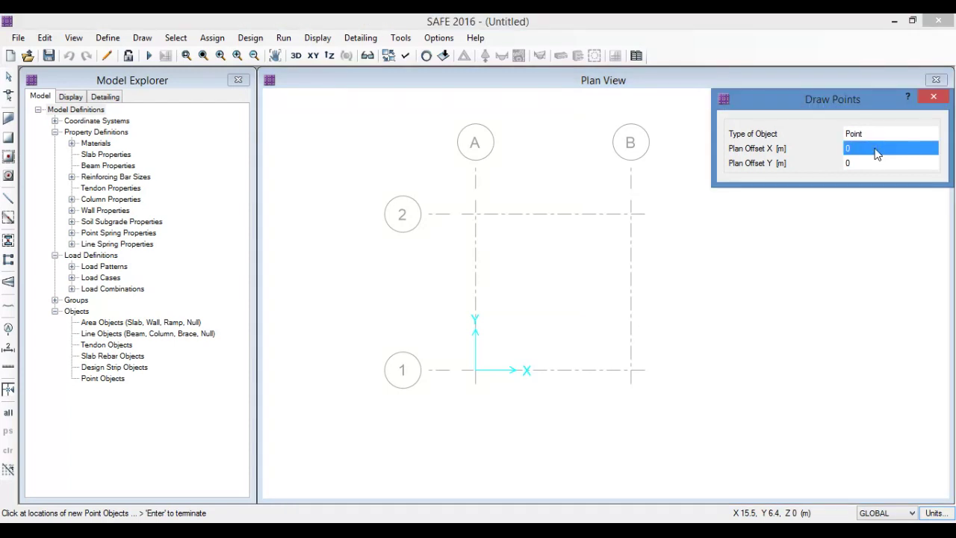